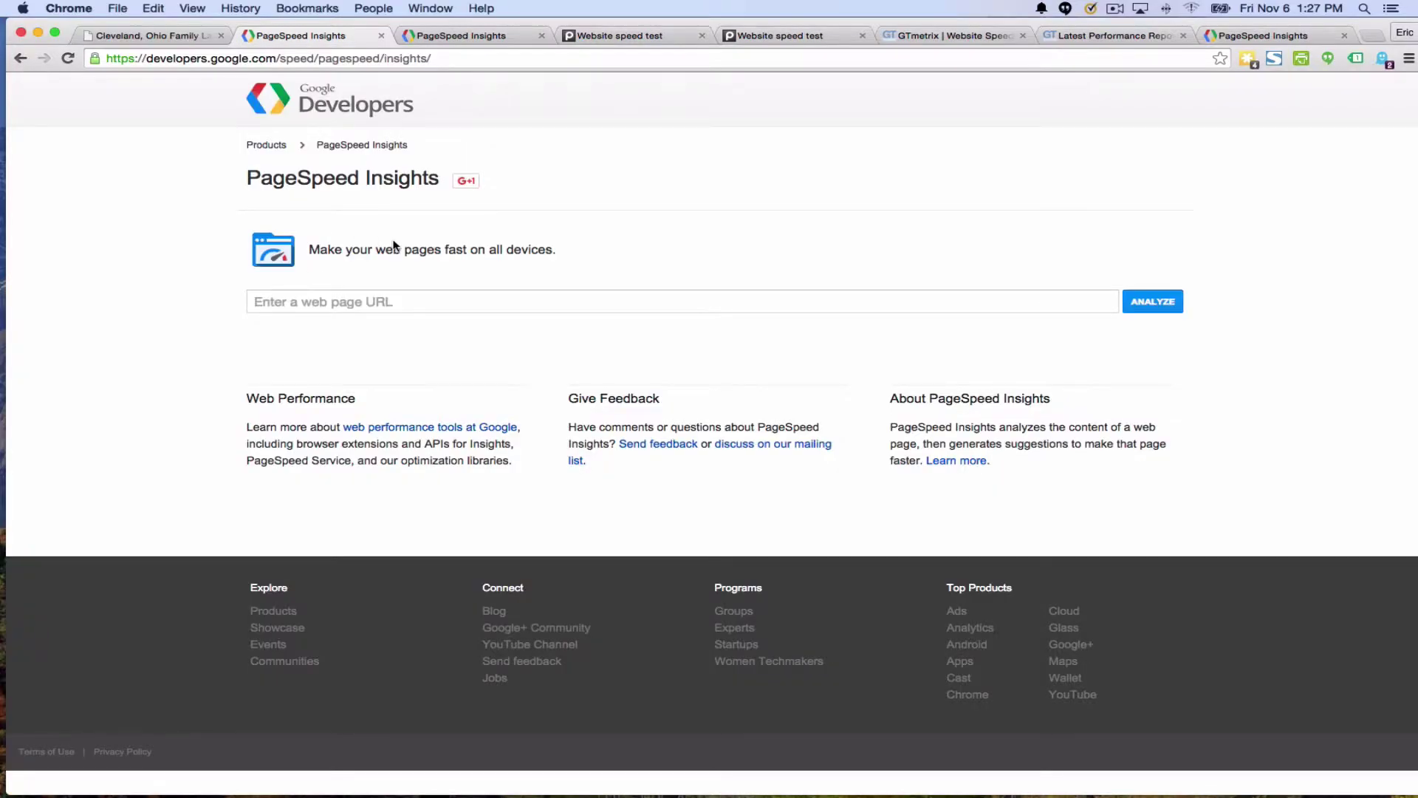
click(320, 300)
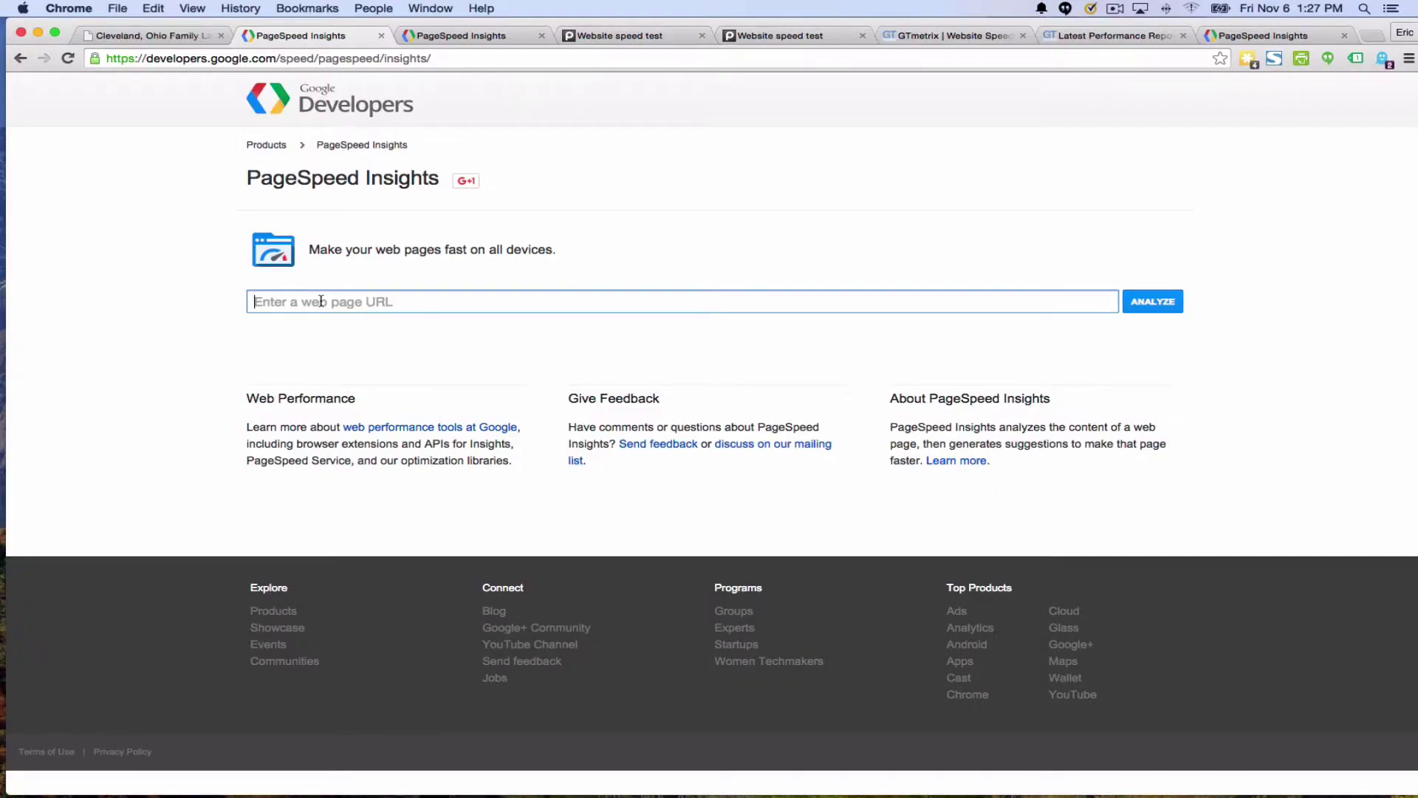
text(http://www.swjlawoffice.com/)
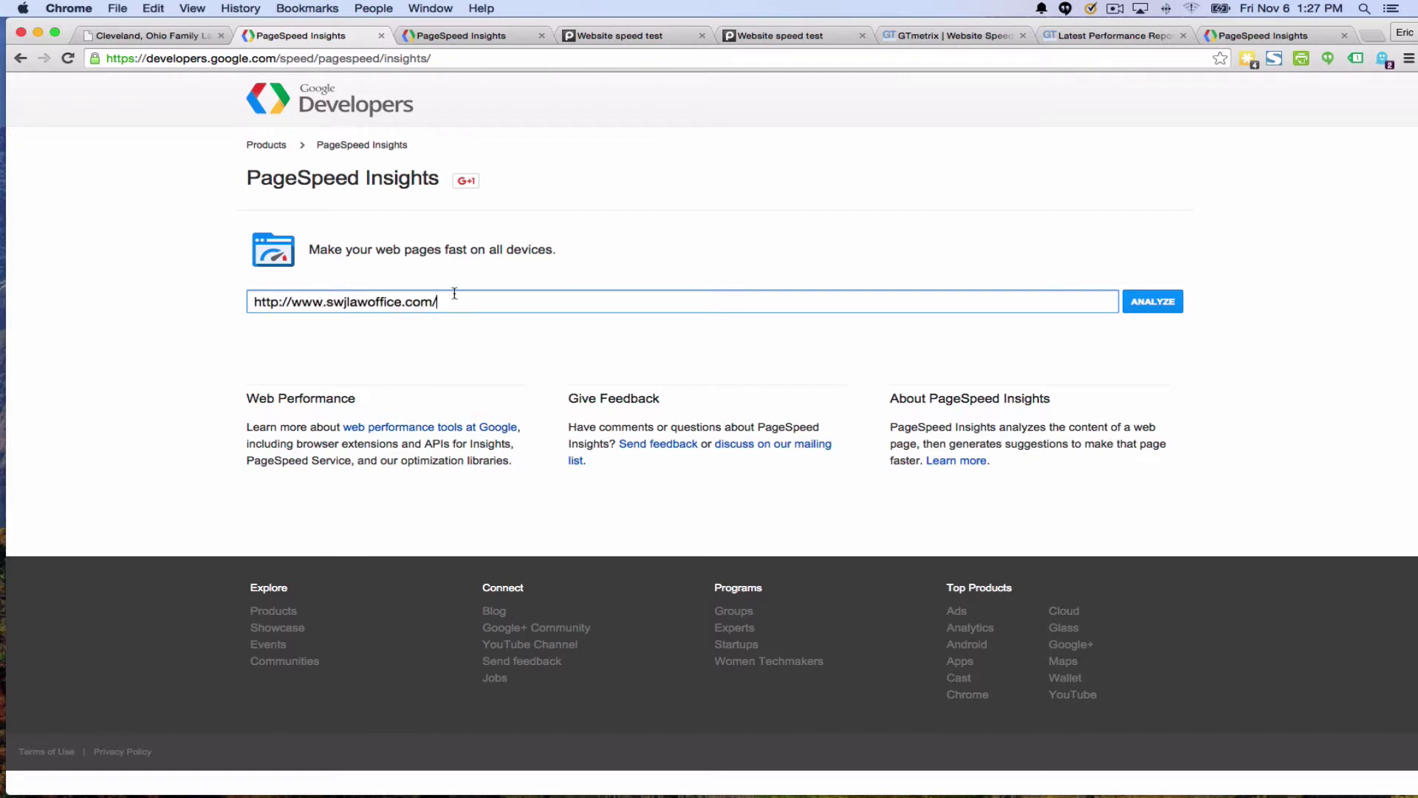
click(1147, 303)
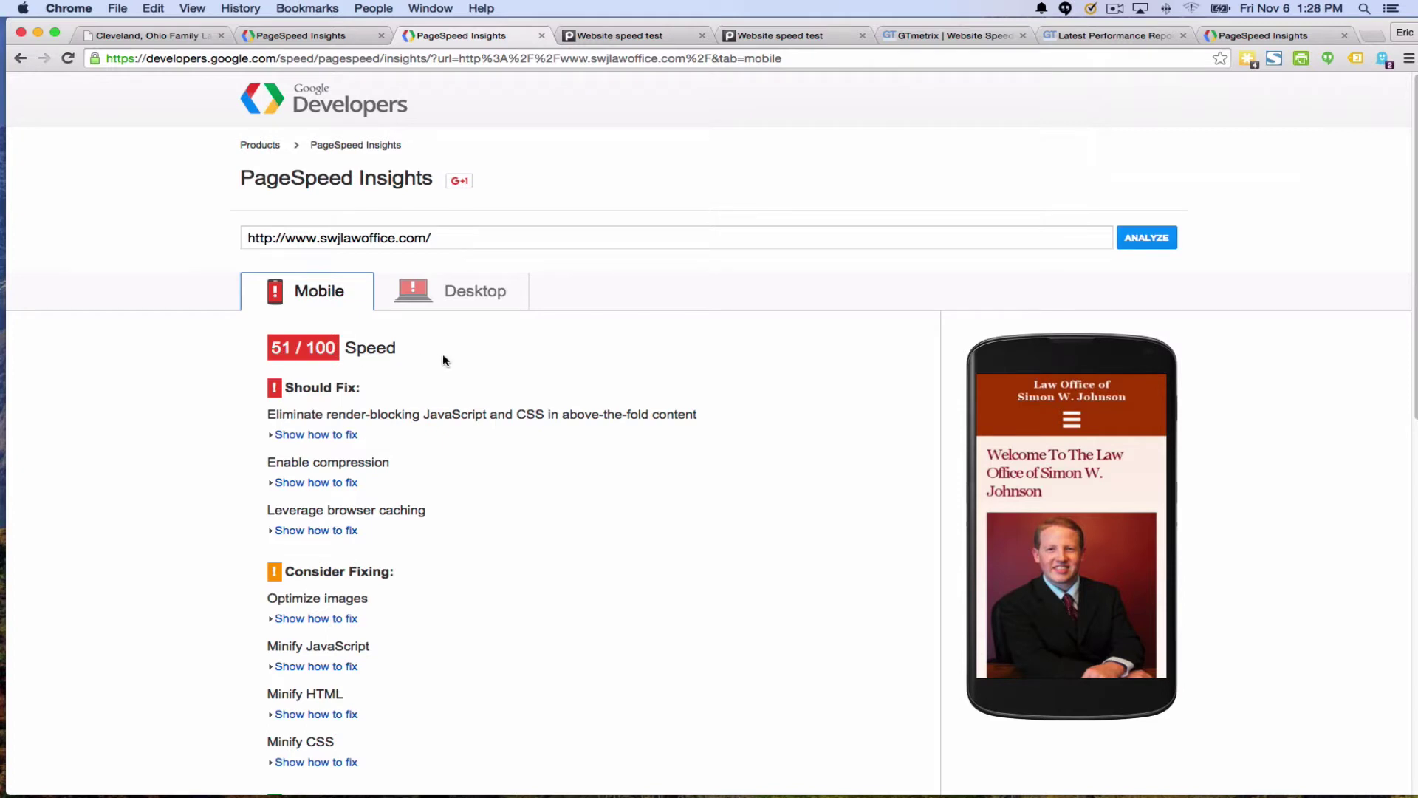
Review the mobile speed suggestions and user experience results for the analyzed page
scroll(443, 362, down, 3)
scroll(443, 360, down, 1)
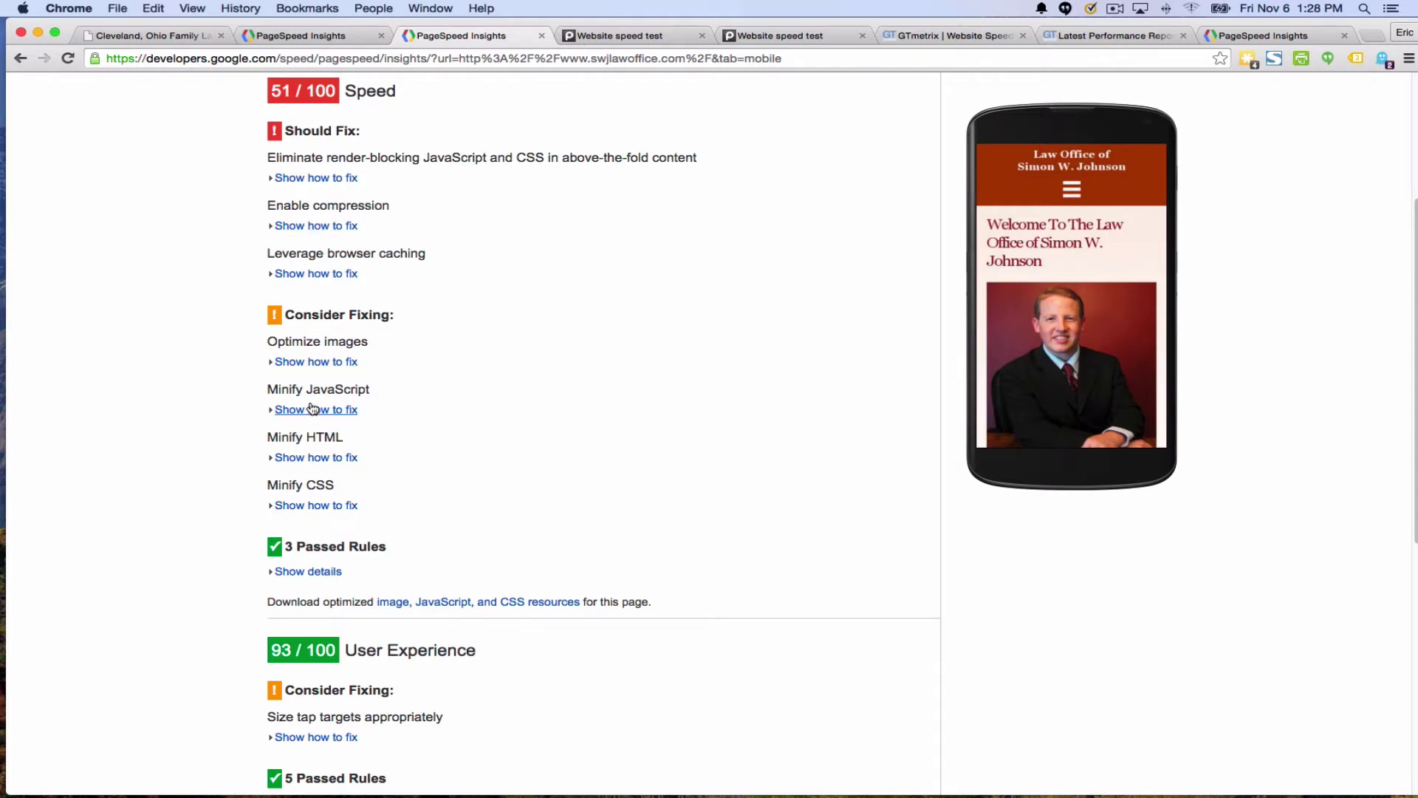
scroll(291, 409, up, 5)
Show the desktop results and read how to fix the render-blocking JavaScript and CSS
click(439, 253)
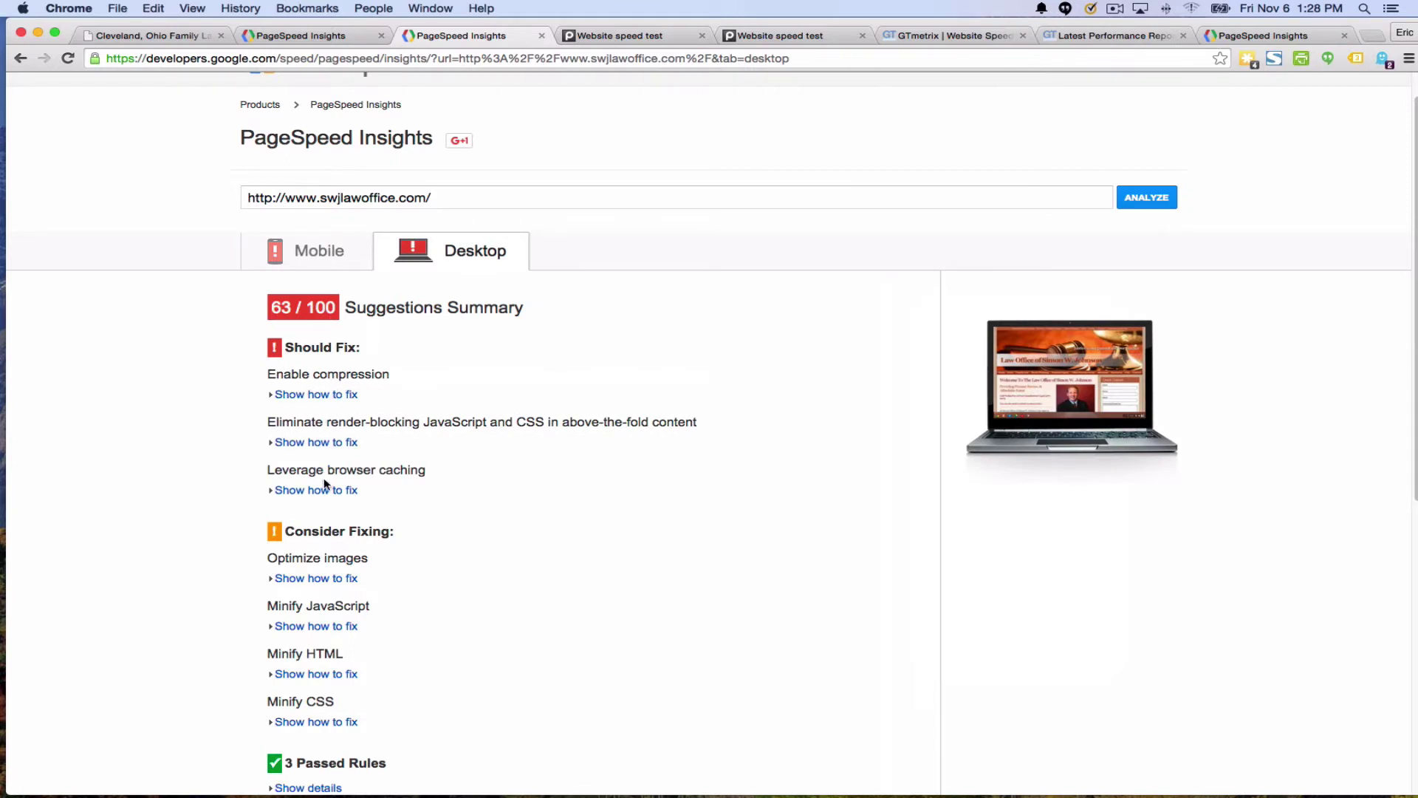
click(310, 442)
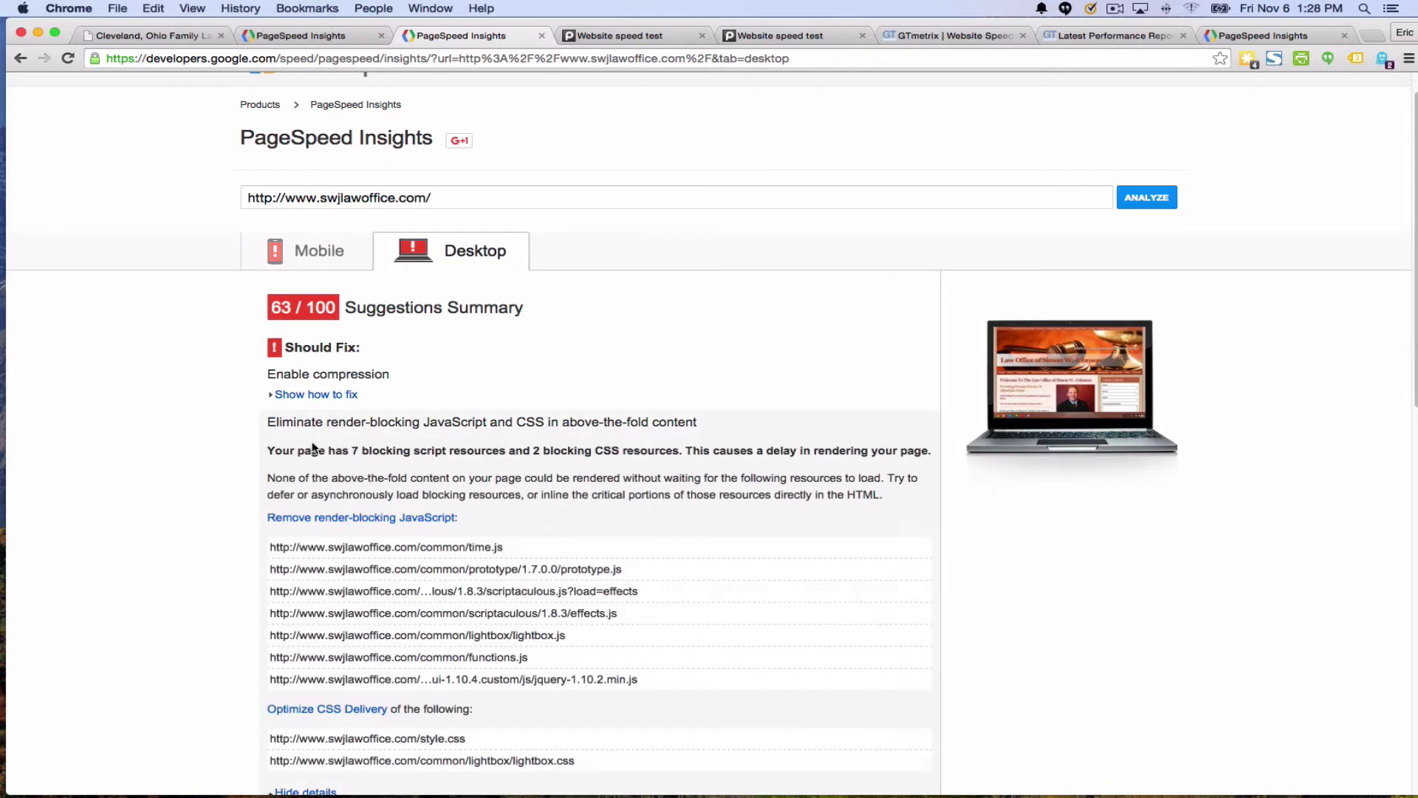
scroll(636, 443, down, 1)
scroll(637, 442, down, 5)
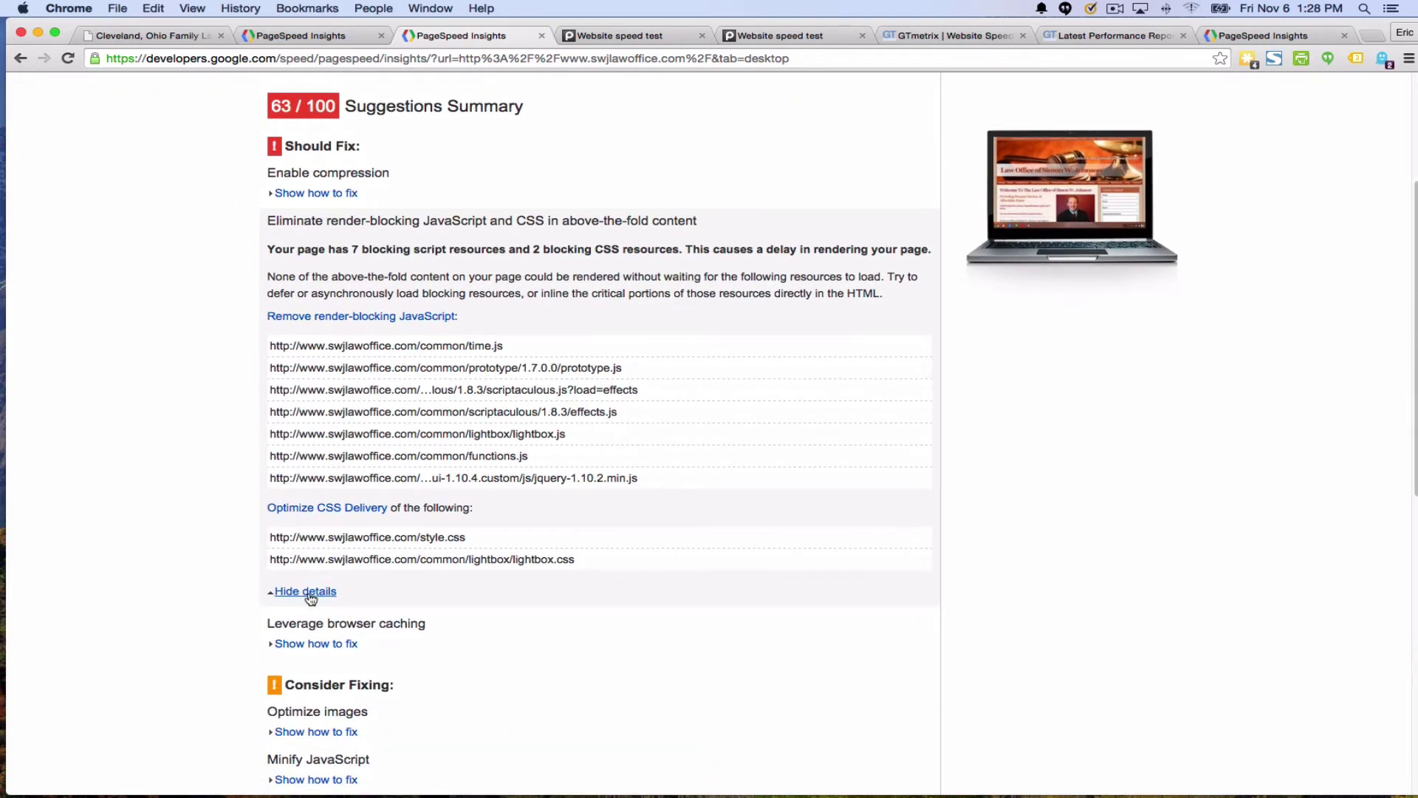
click(640, 36)
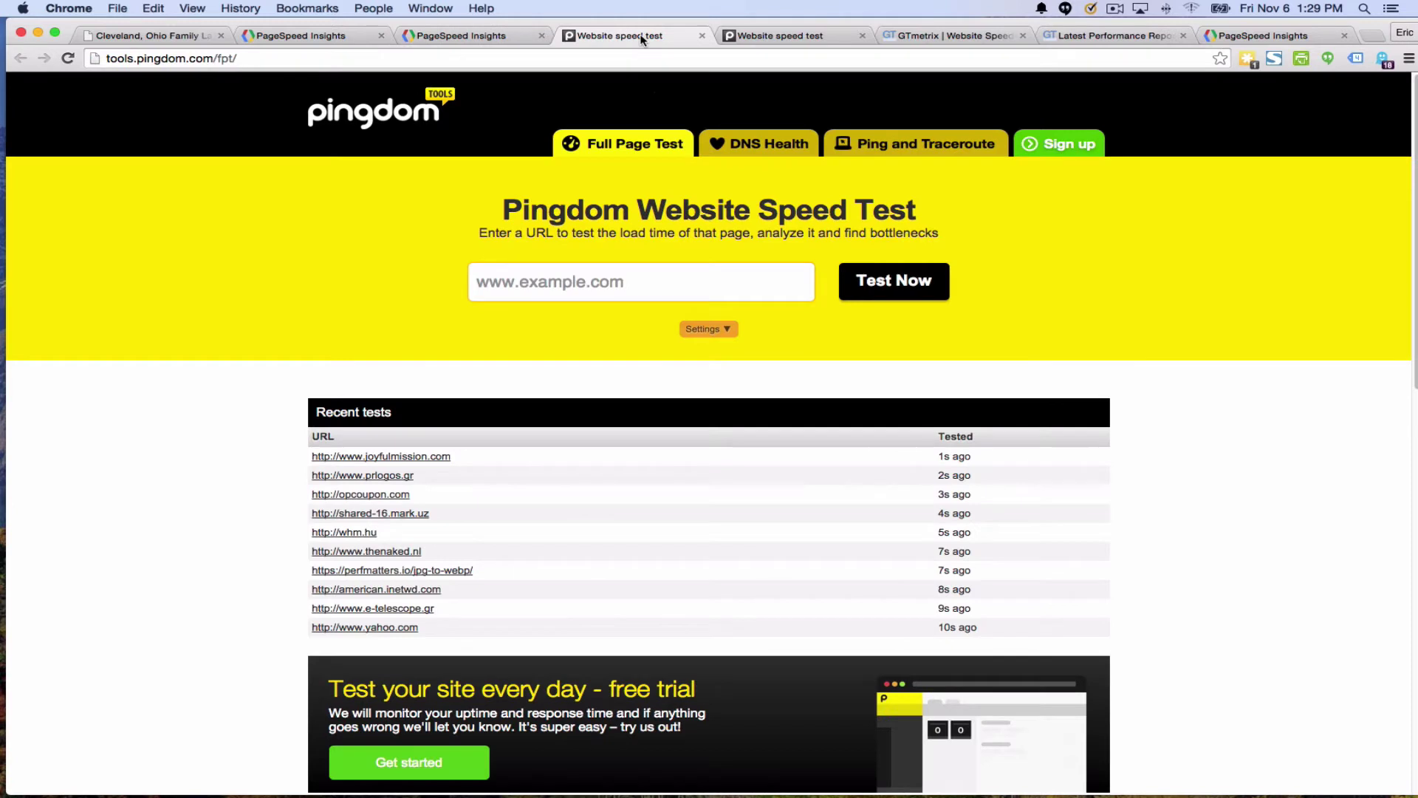
click(533, 278)
text(http://www.swjlawoffice.com/)
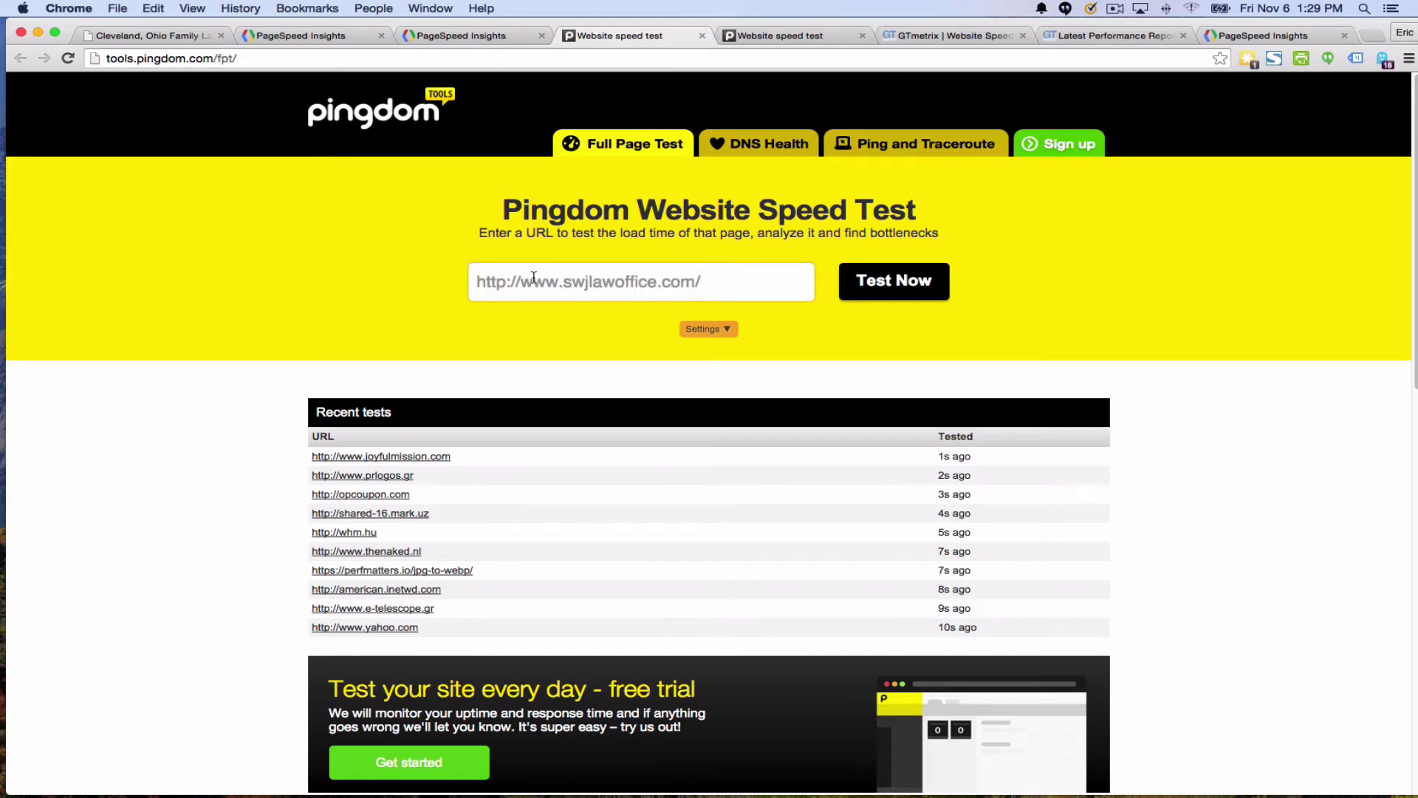
Open the archived Pingdom report for the law office site and check its load time and page size
click(783, 42)
scroll(1128, 282, down, 5)
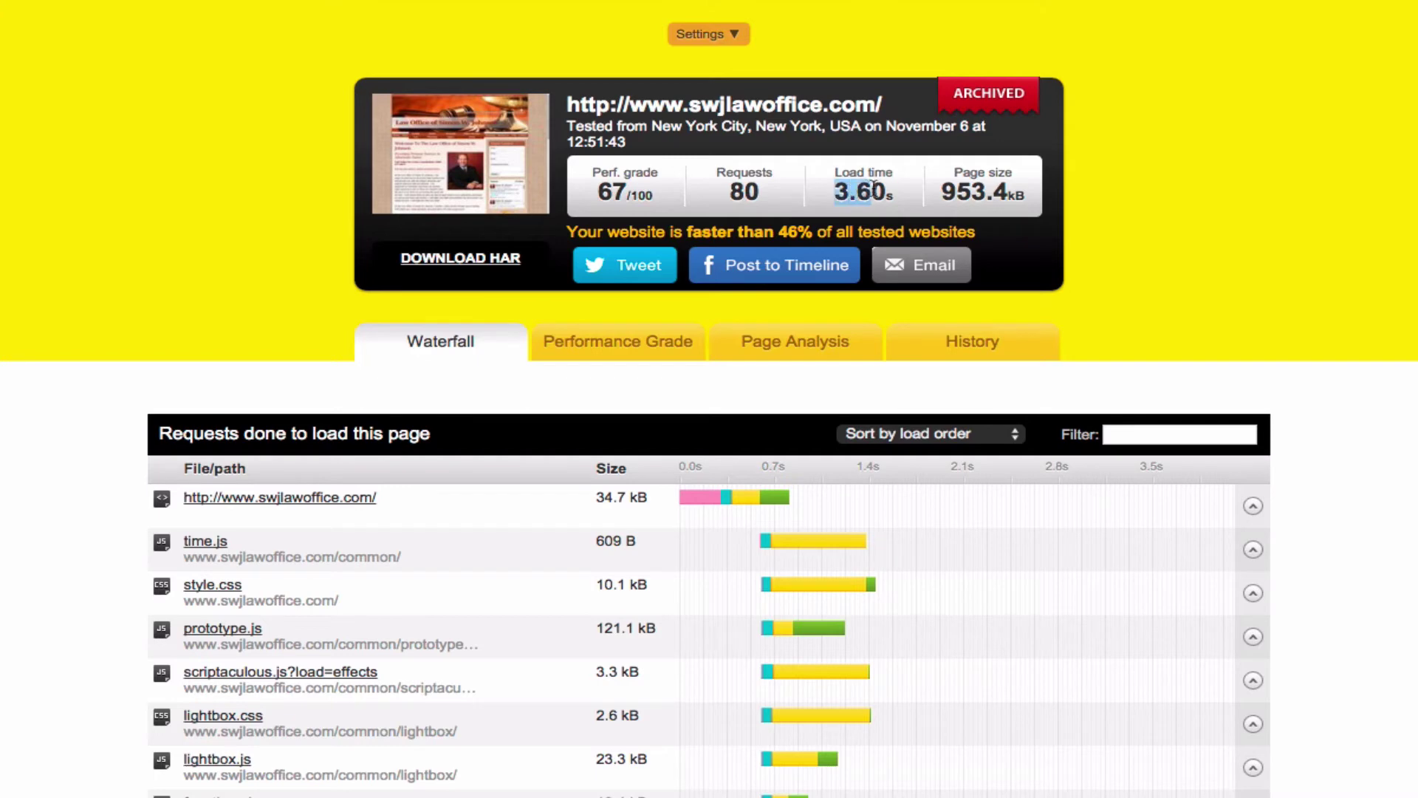
drag(832, 189, 1004, 187)
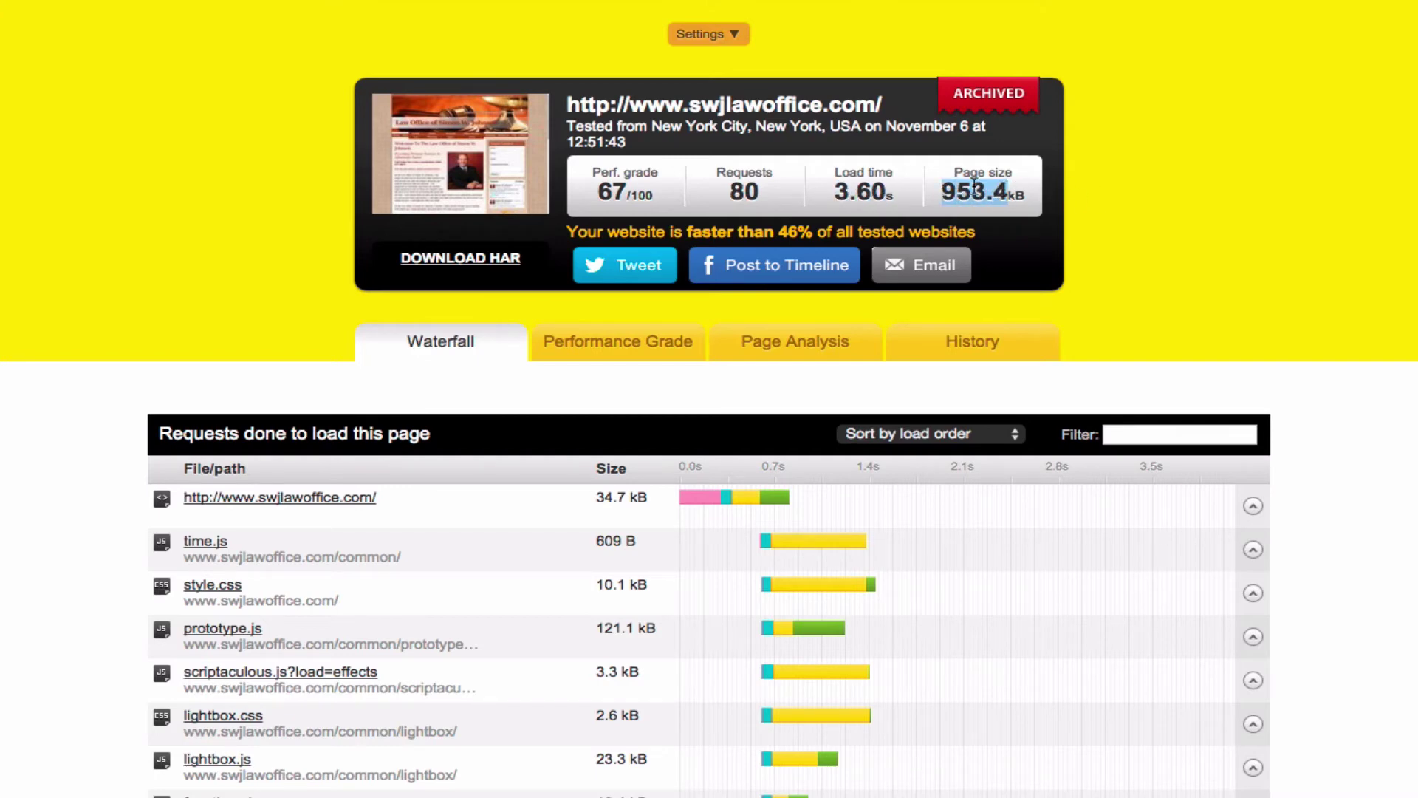
click(976, 185)
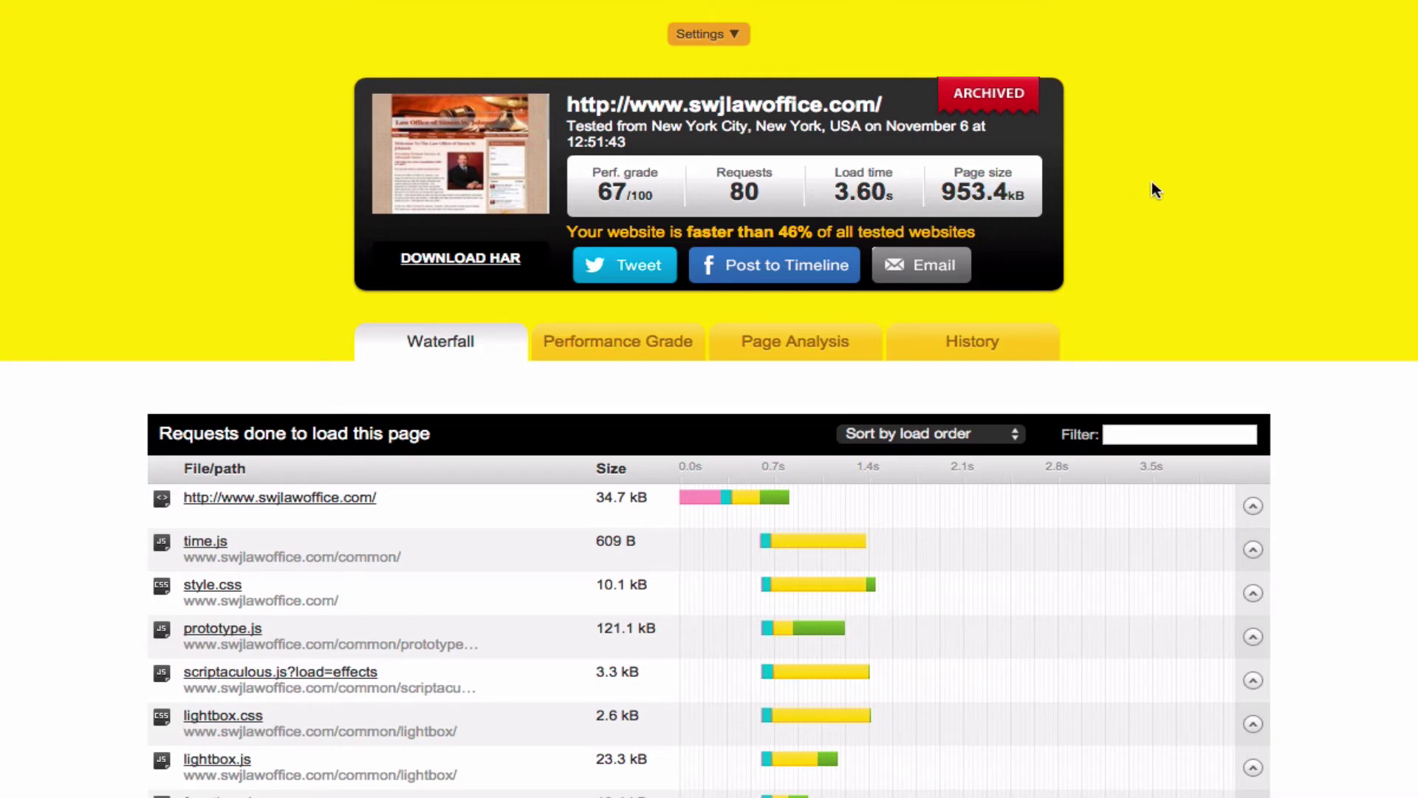
Examine the Pingdom waterfall of page requests from the first file through to the last, returning to the report summary
scroll(1176, 191, down, 5)
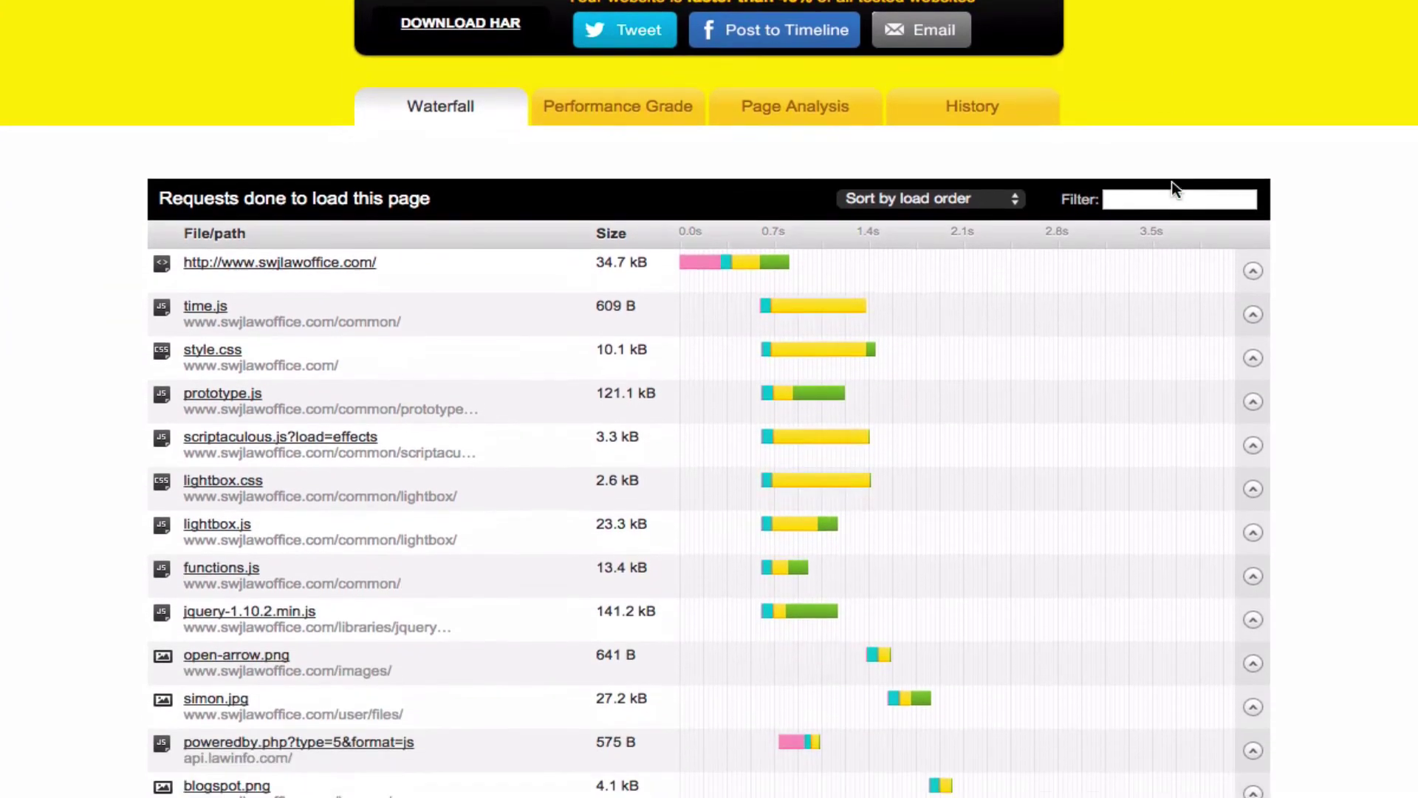
scroll(1173, 185, down, 2)
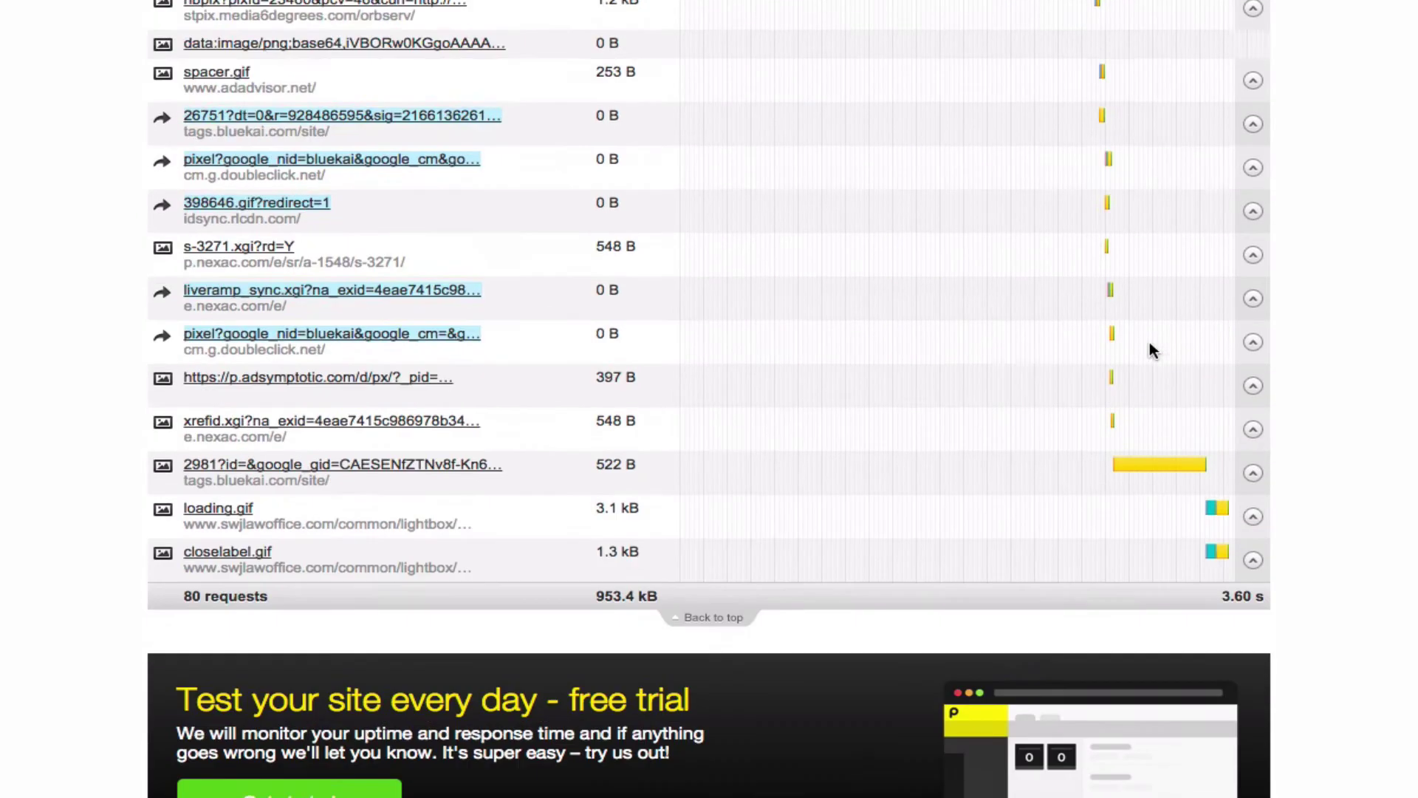
scroll(1149, 343, up, 20)
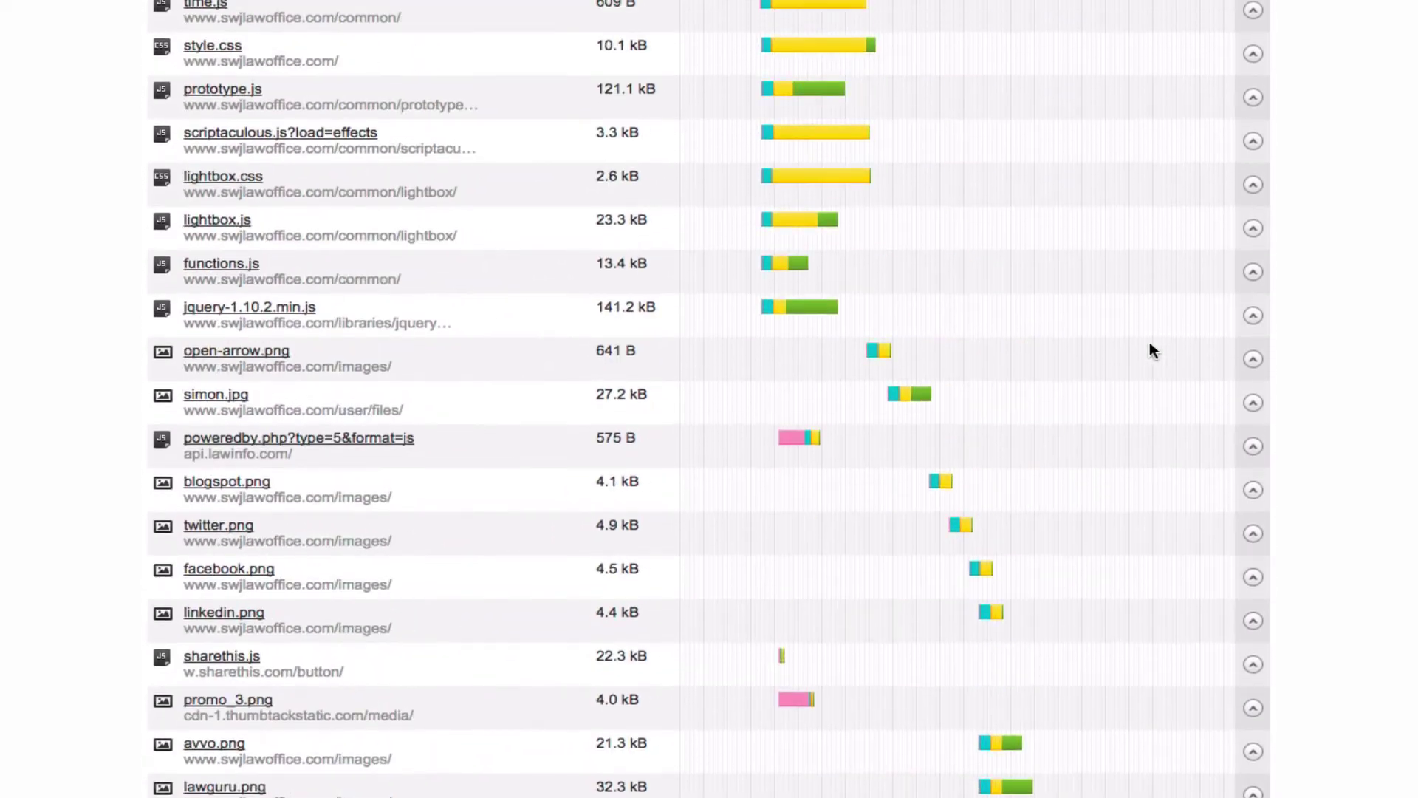
scroll(1149, 342, up, 10)
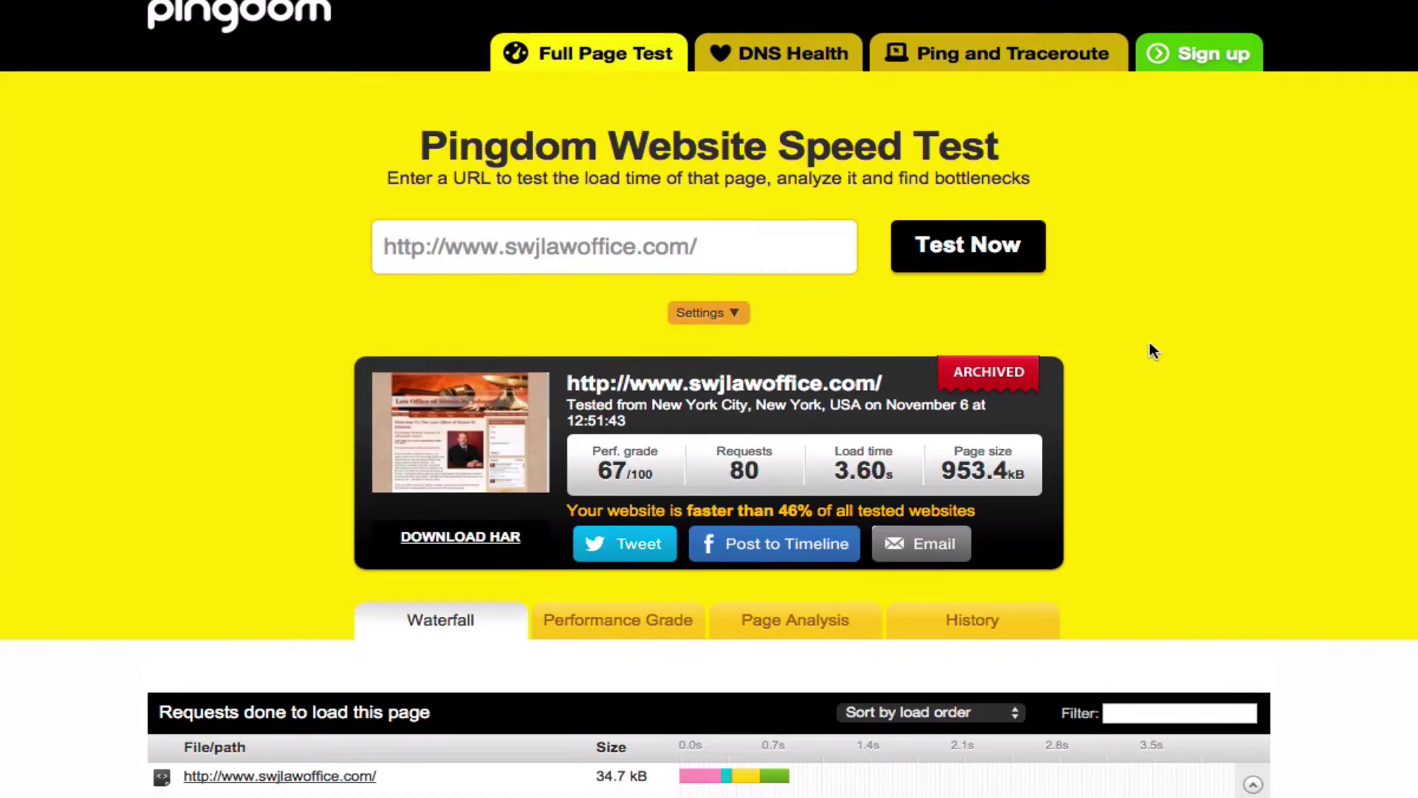
Go over the performance grade, load time and page size in the Pingdom summary again
drag(598, 459, 665, 461)
drag(835, 459, 897, 460)
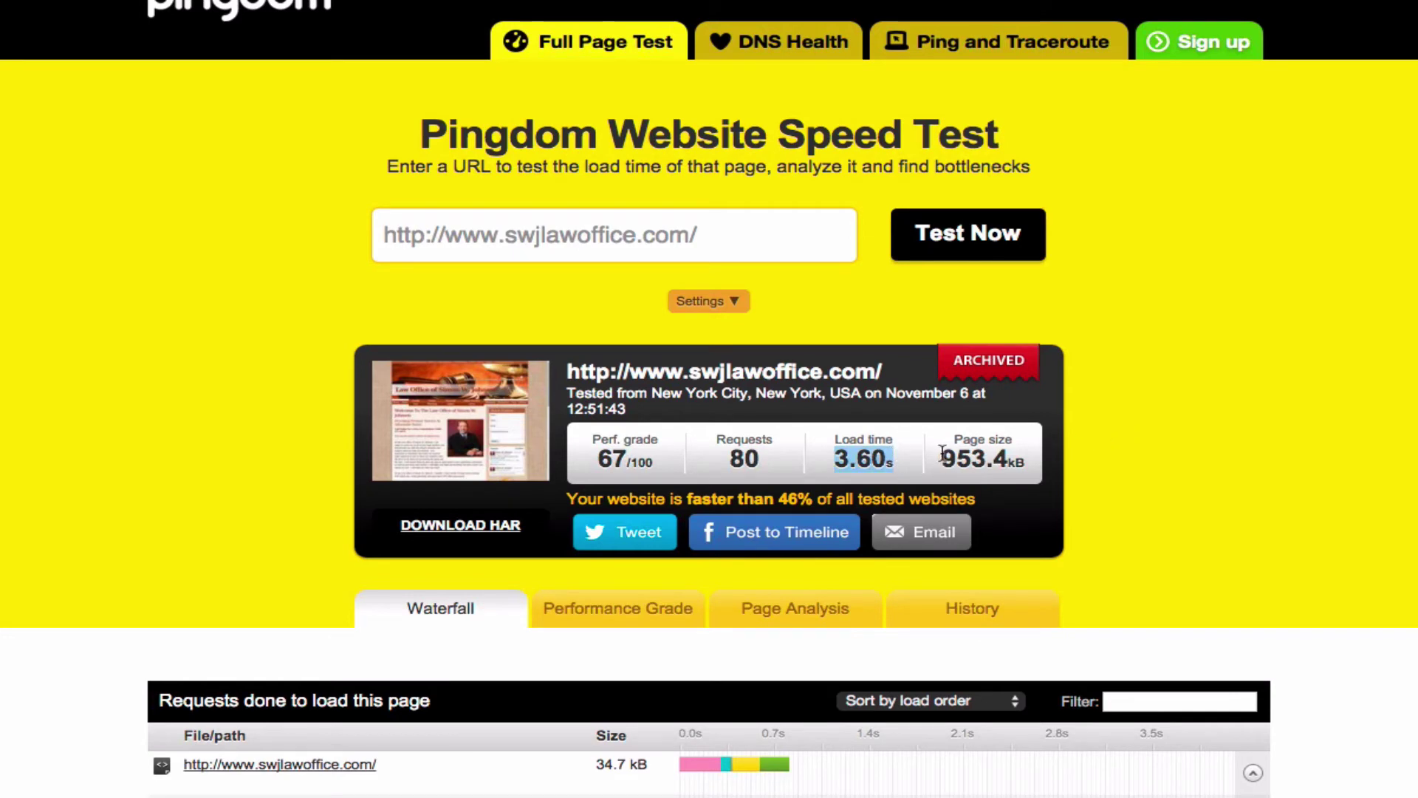
click(980, 456)
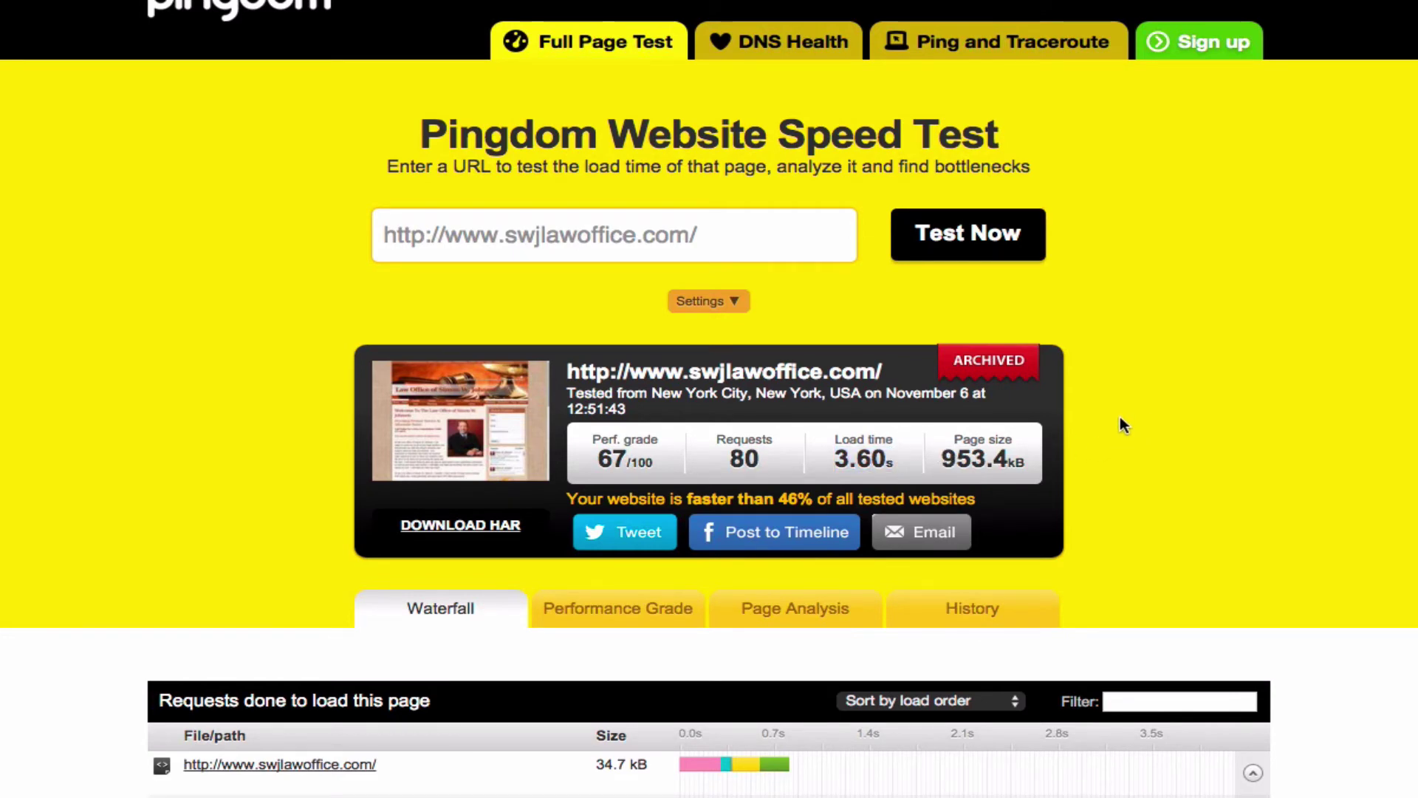
scroll(1120, 416, down, 5)
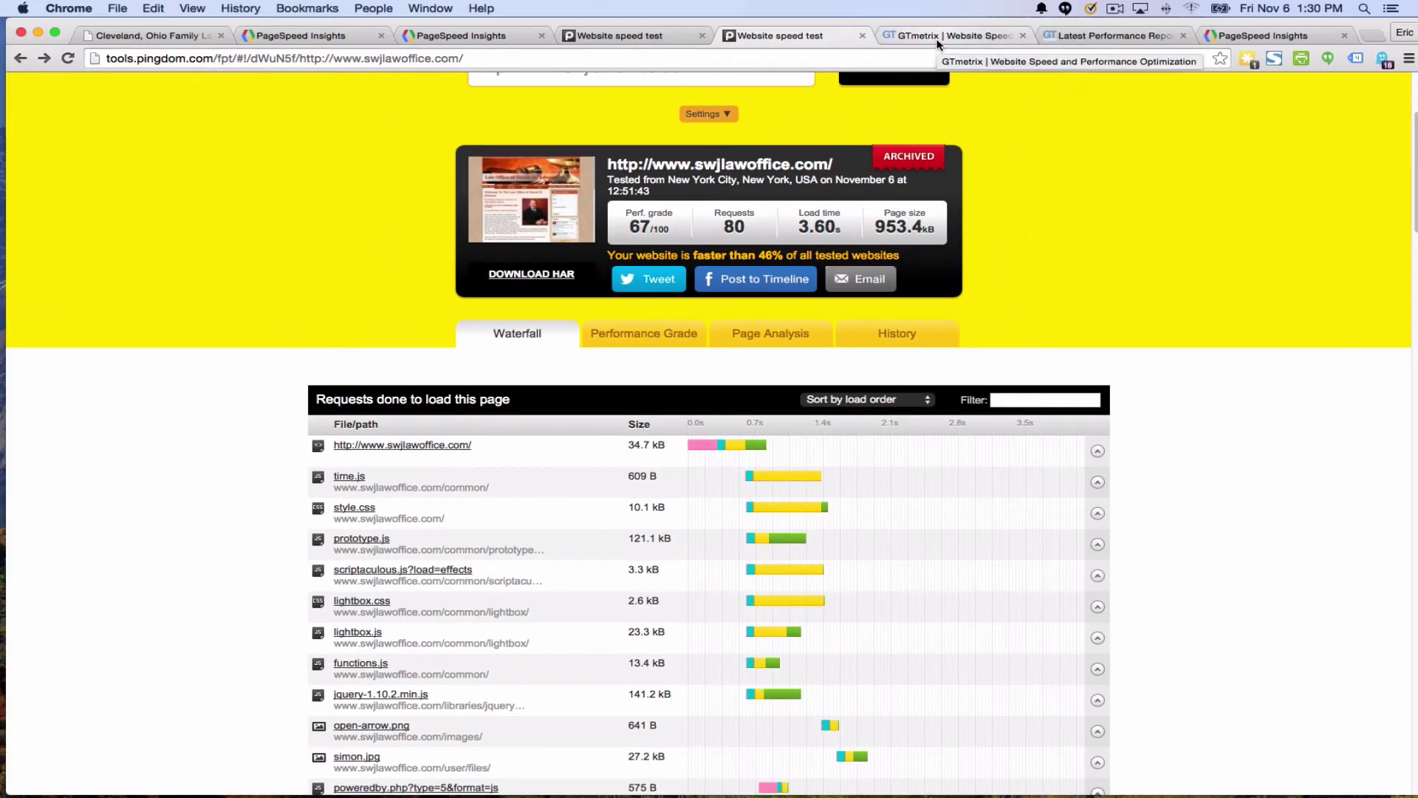
click(937, 43)
click(232, 405)
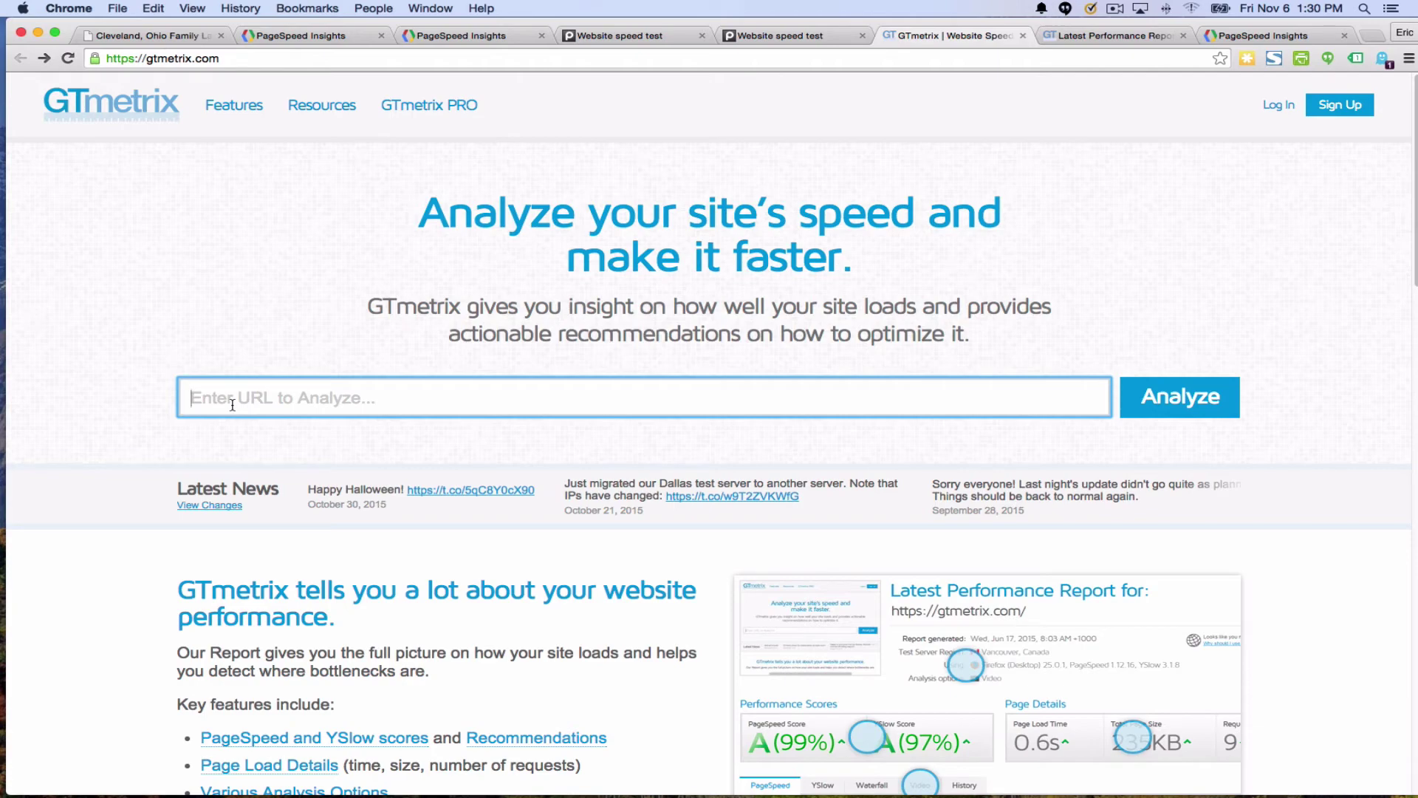
text(http://www.swjlawoffice.com/)
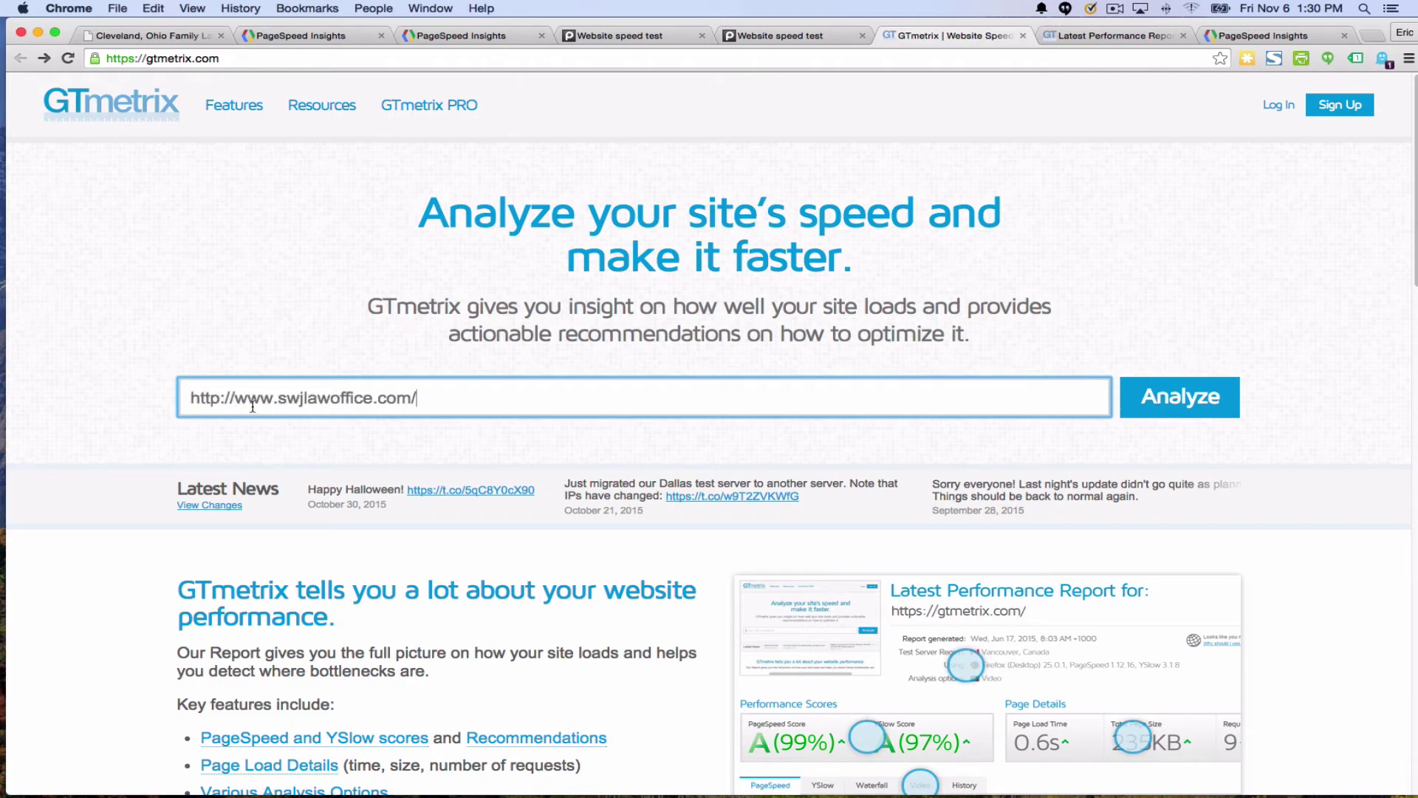
click(1180, 398)
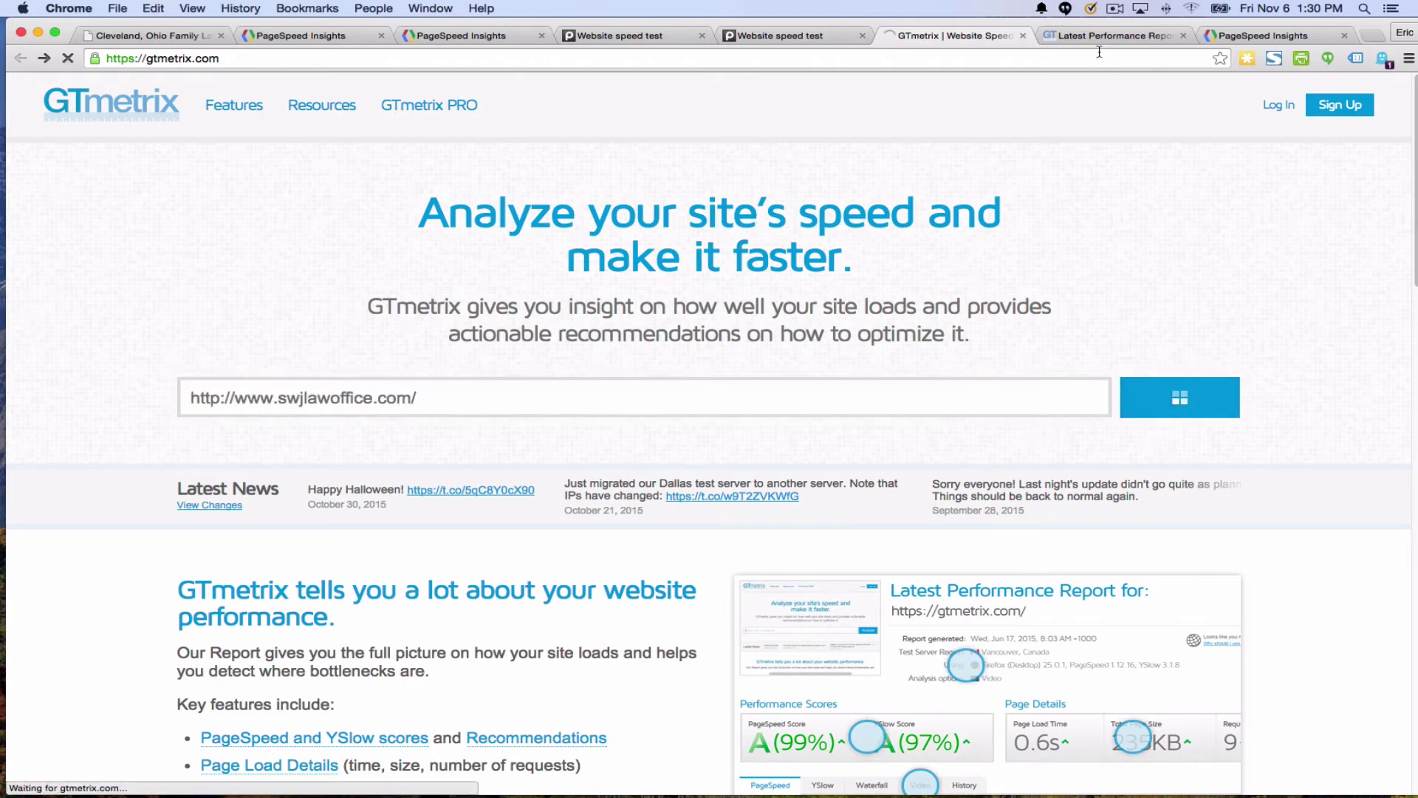
Open the finished GTmetrix report and review its PageSpeed recommendations, including the details for specifying image dimensions
click(1101, 36)
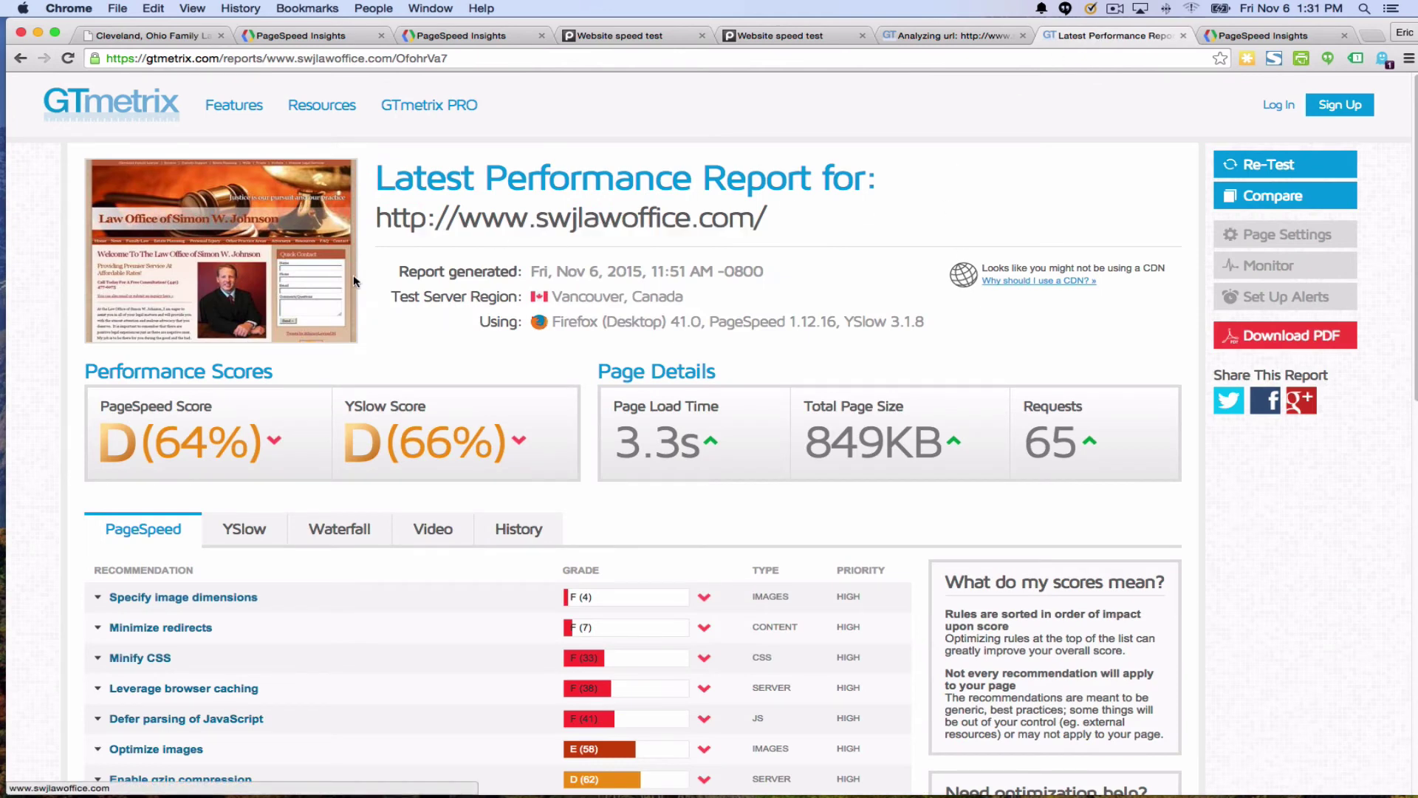
scroll(352, 280, down, 3)
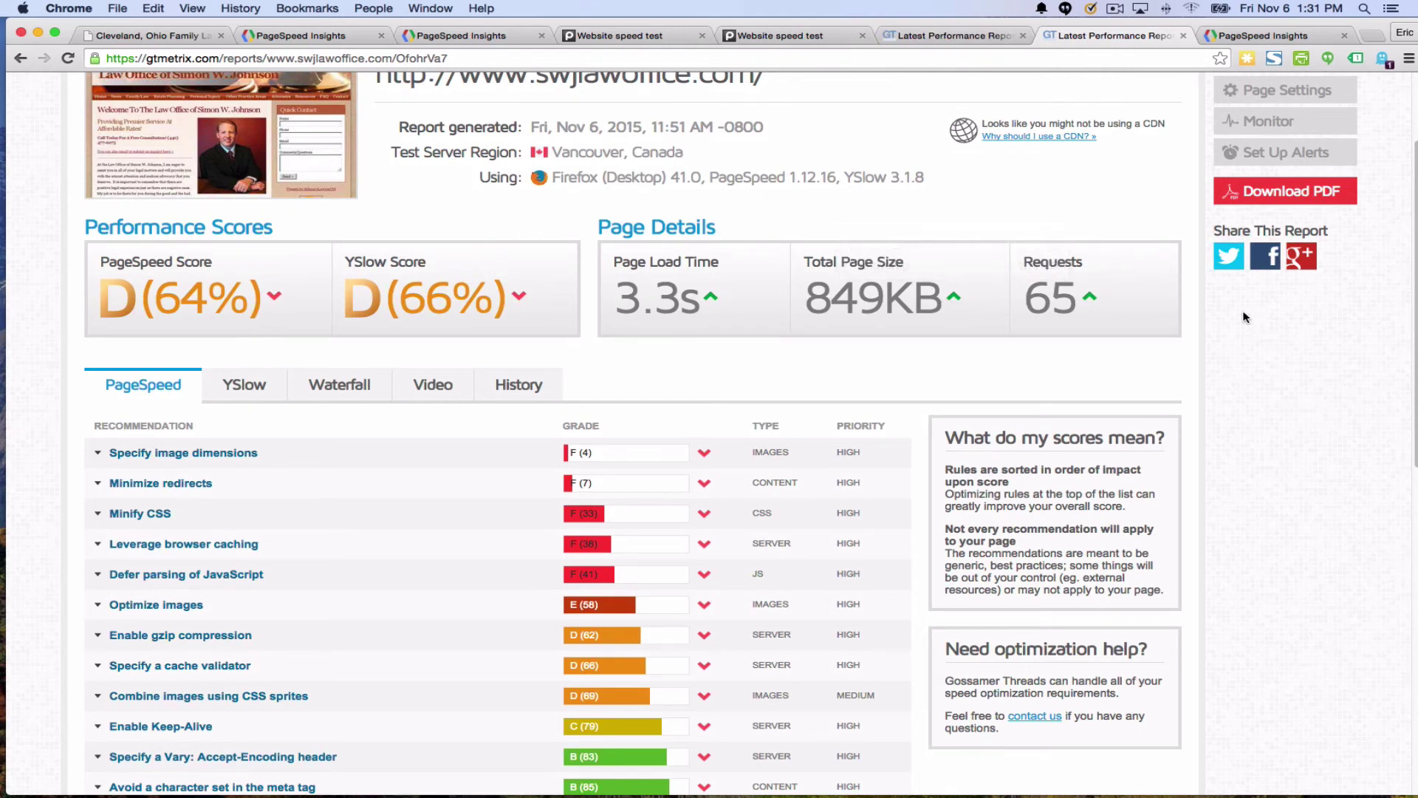
scroll(1245, 318, down, 5)
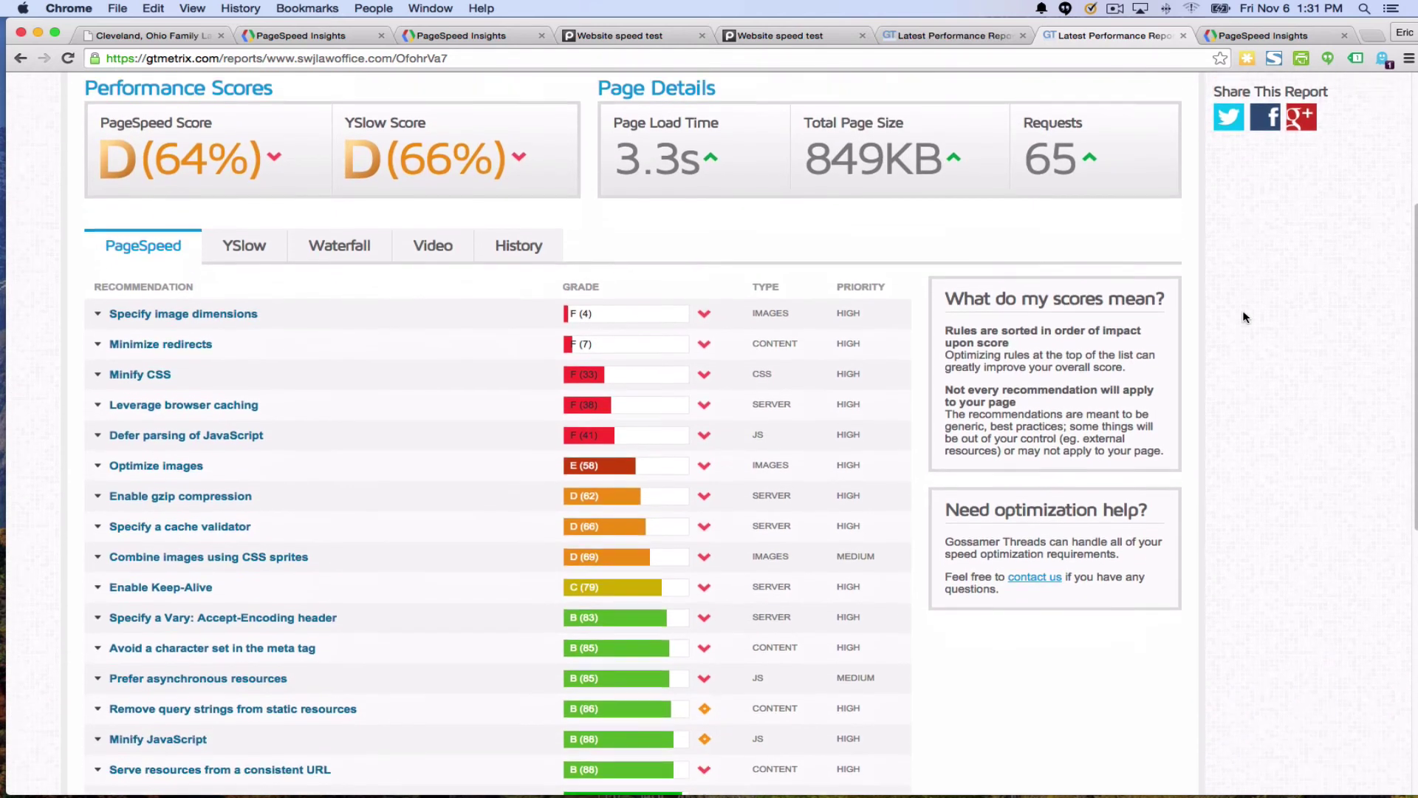
scroll(1245, 318, down, 1)
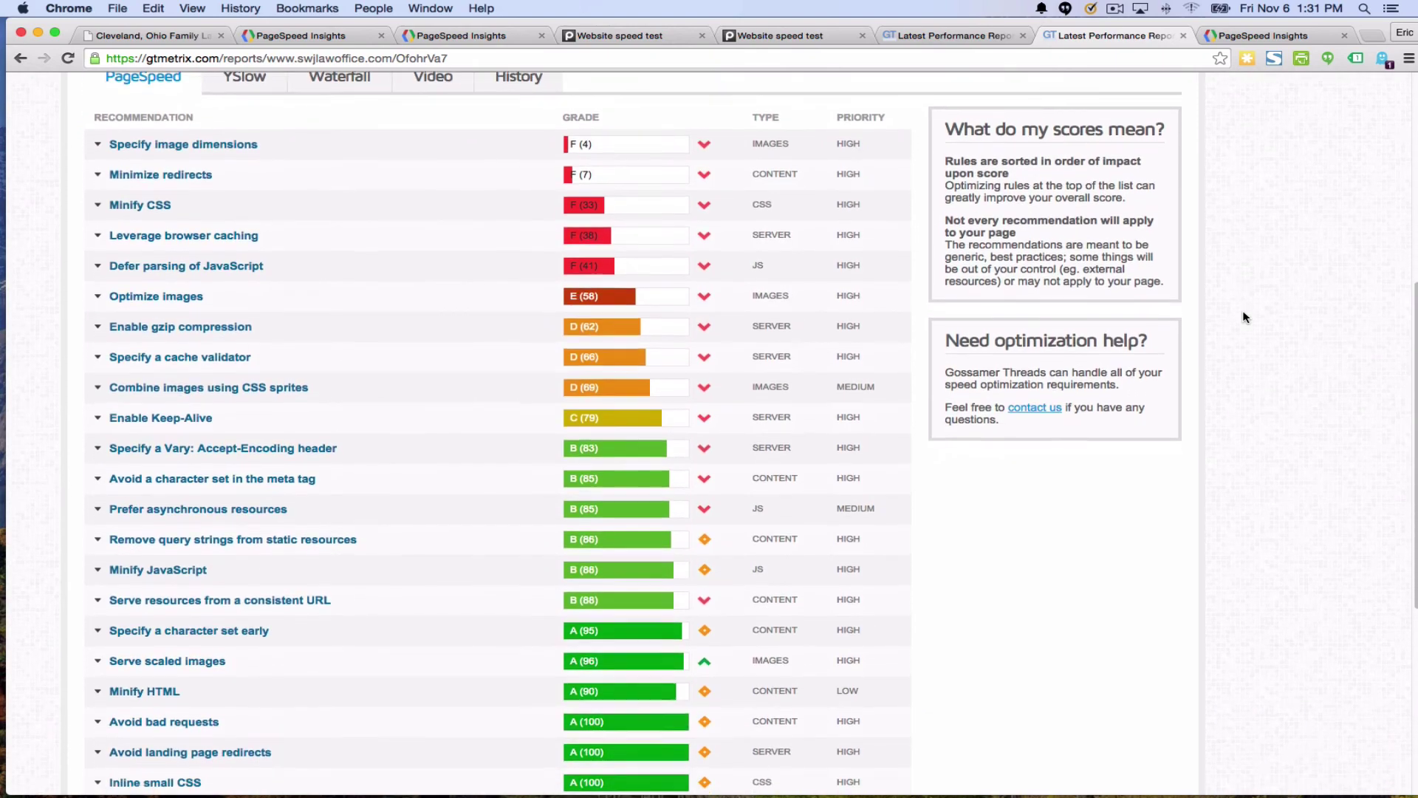
scroll(1246, 318, up, 1)
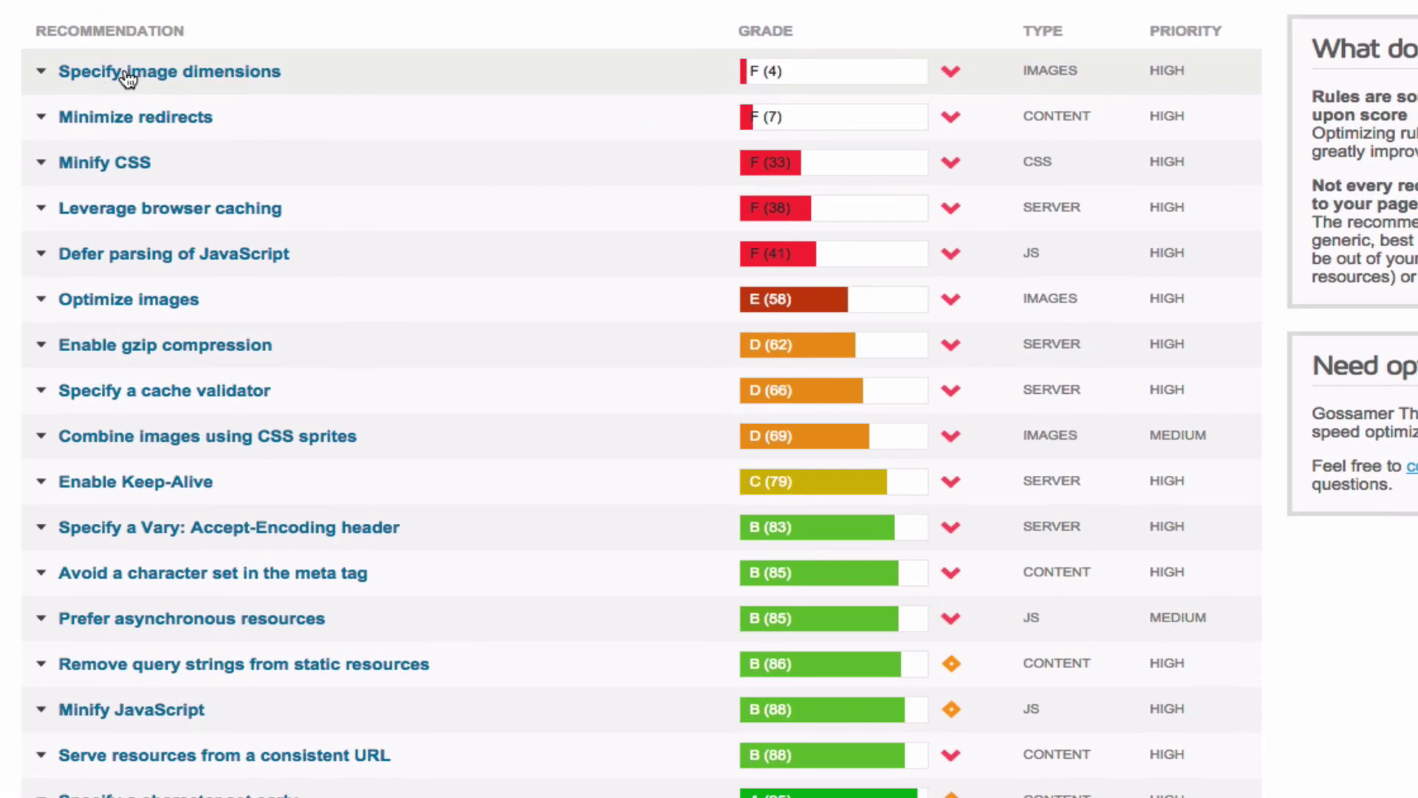
click(128, 74)
click(128, 74)
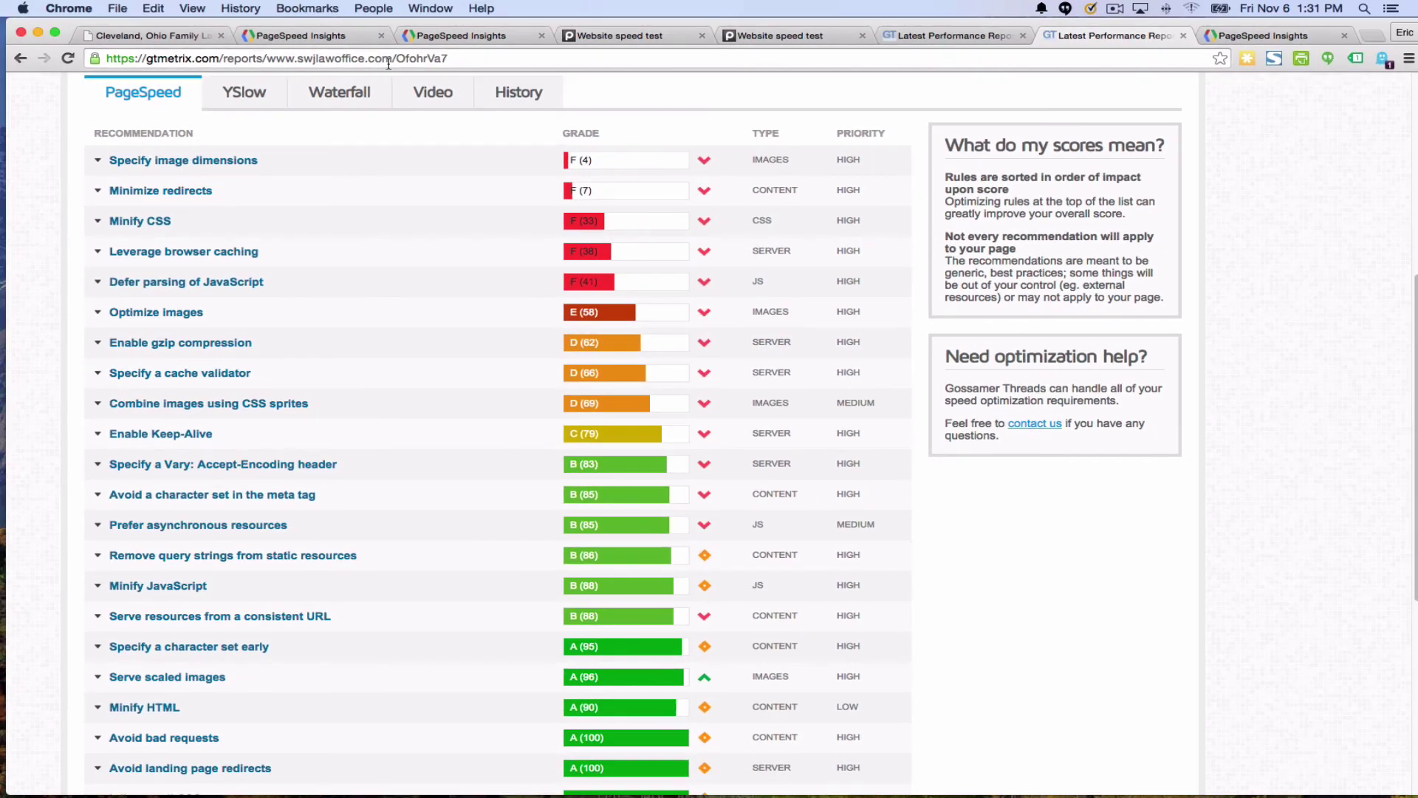
Revisit the PageSpeed Insights, Pingdom and GTmetrix reports in turn to compare their findings
click(421, 42)
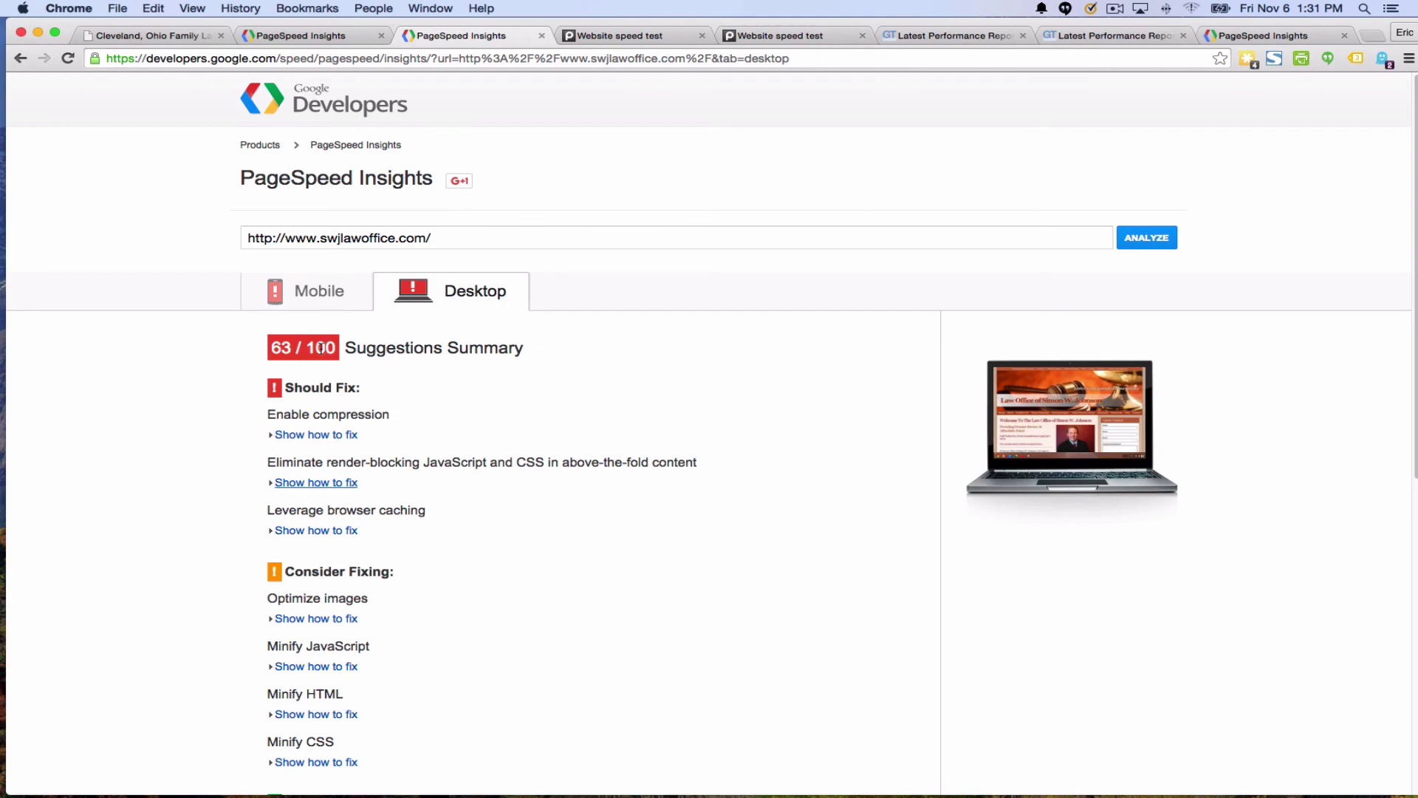
click(761, 34)
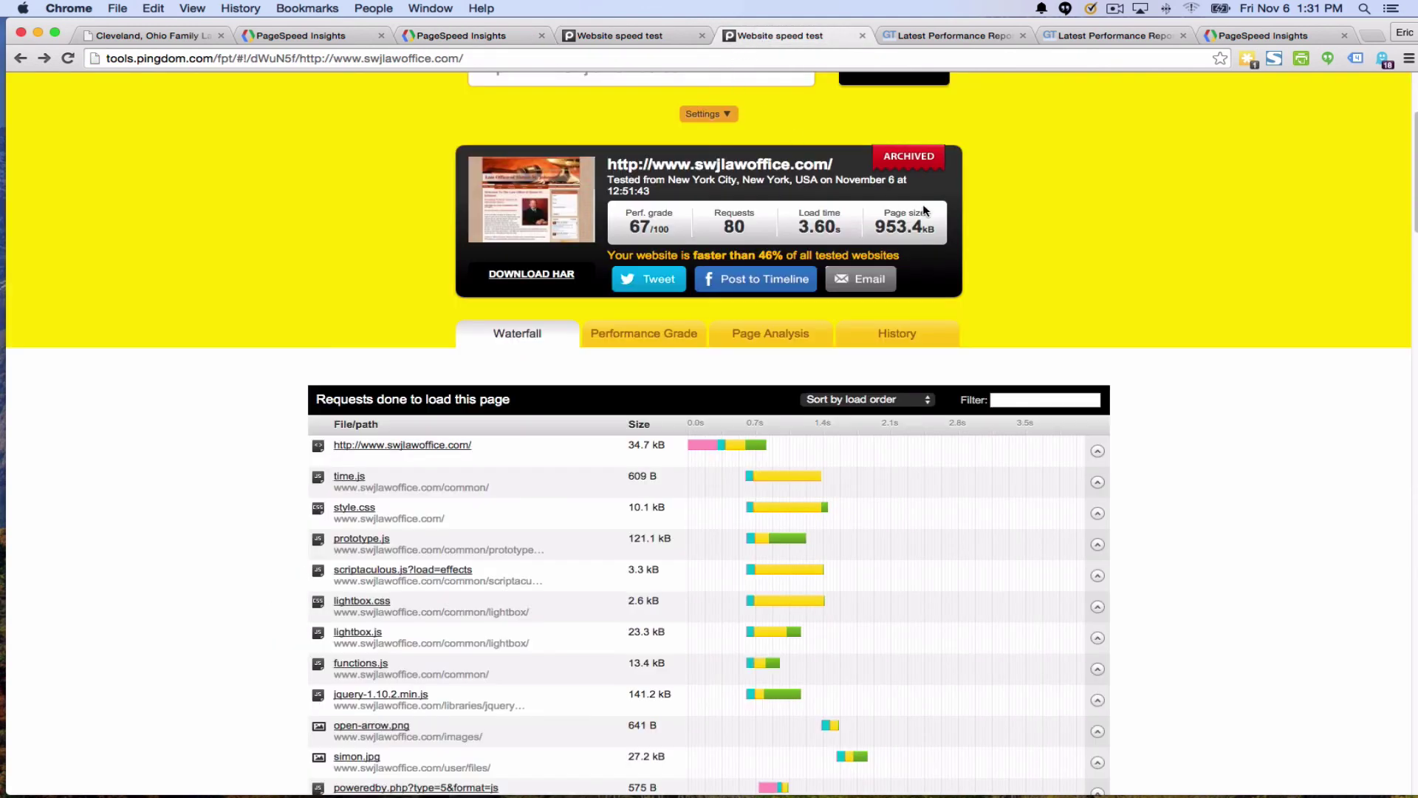
click(1086, 37)
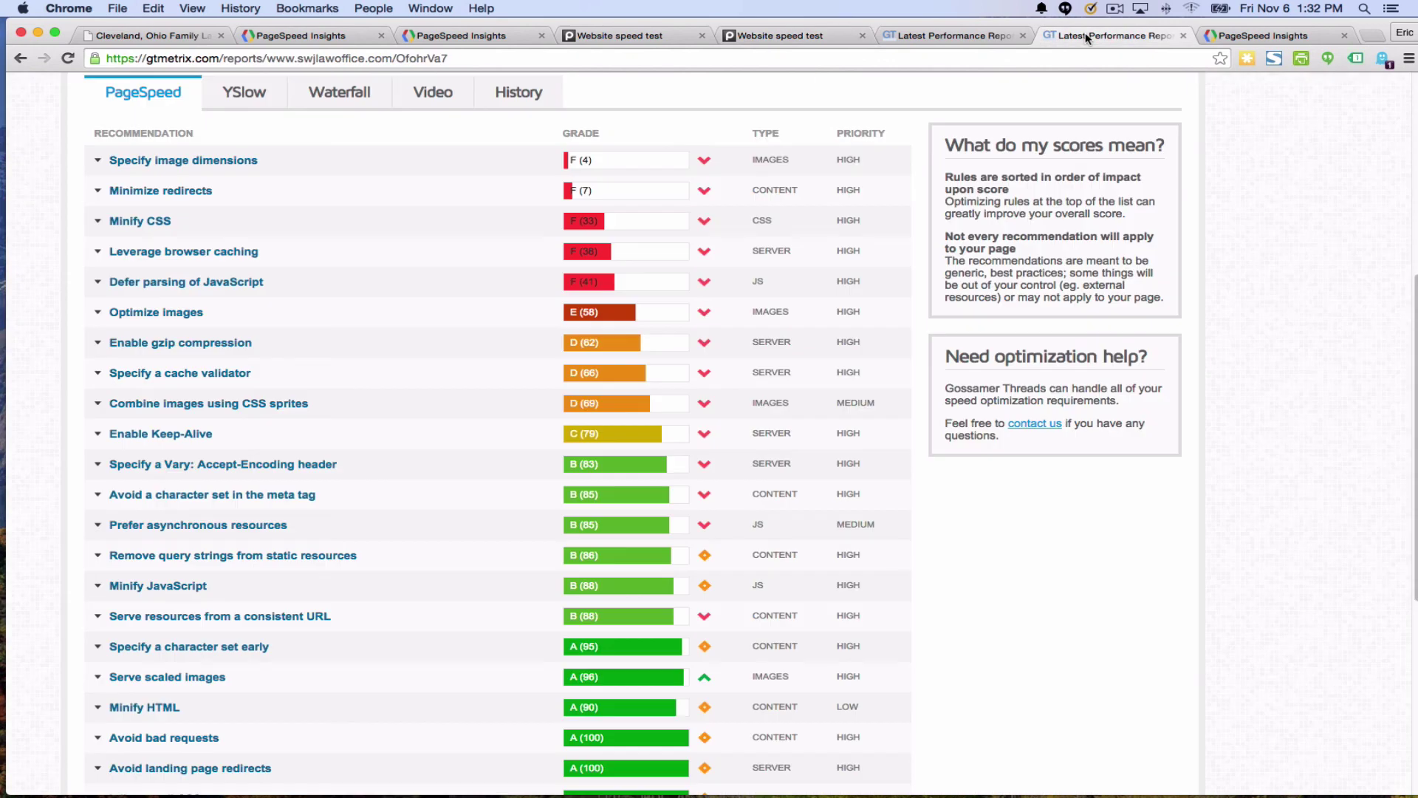